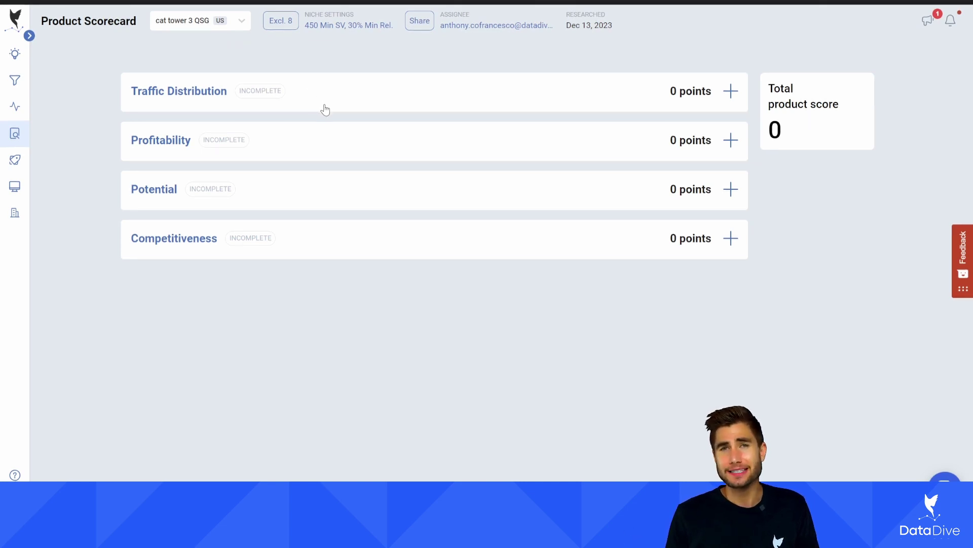
# Step: Expand the Traffic Distribution section and open the Roots and MKL pages for Number of Keyword Roots in separate tabs
pyautogui.click(320, 90)
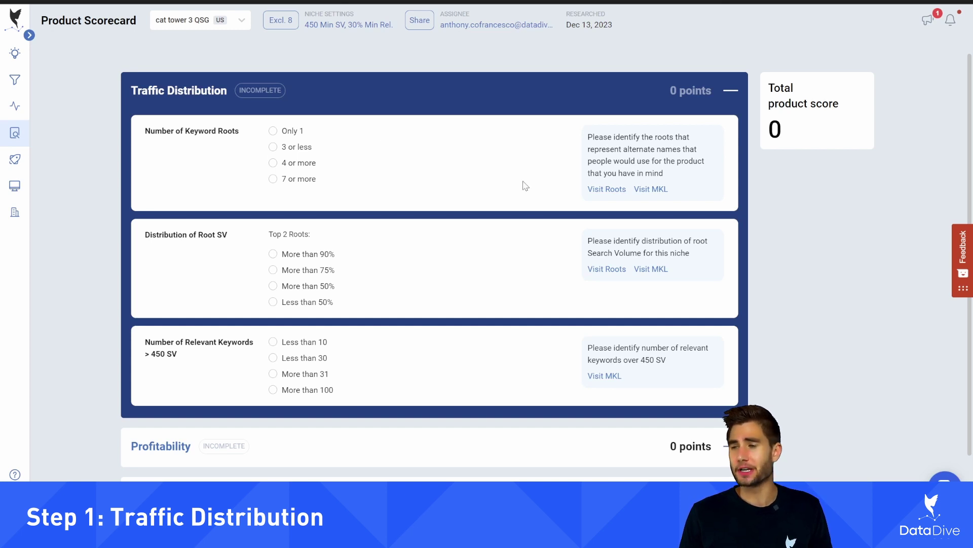
pyautogui.rightClick(600, 191)
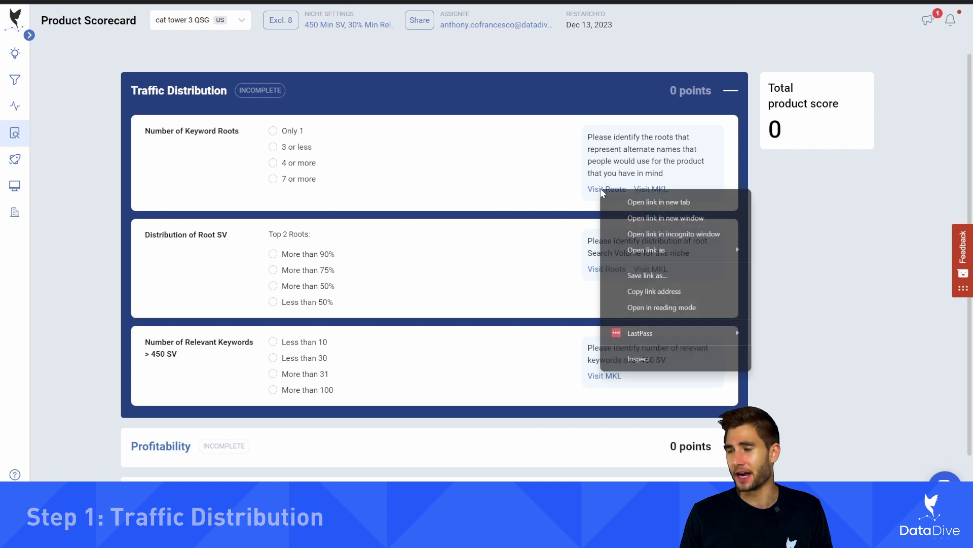
pyautogui.click(614, 199)
pyautogui.rightClick(651, 194)
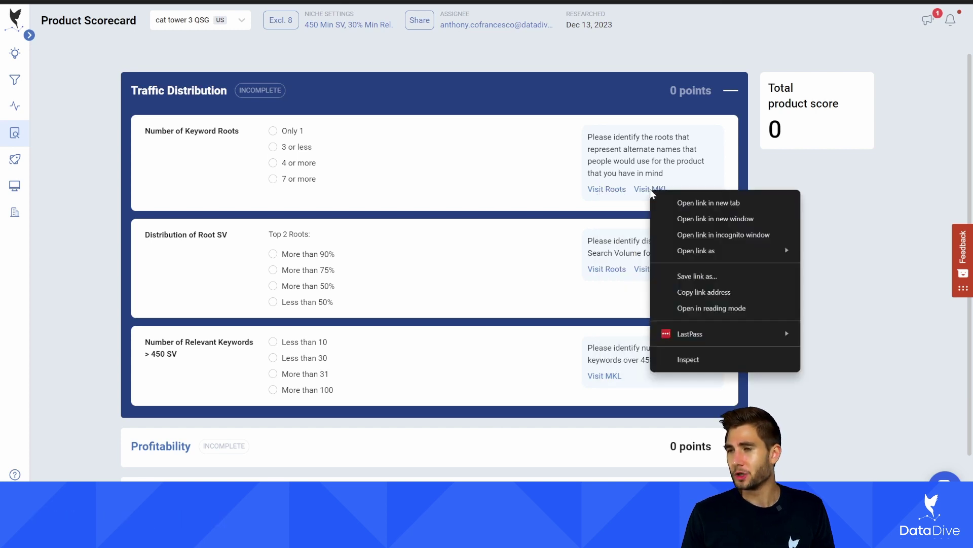
pyautogui.click(677, 200)
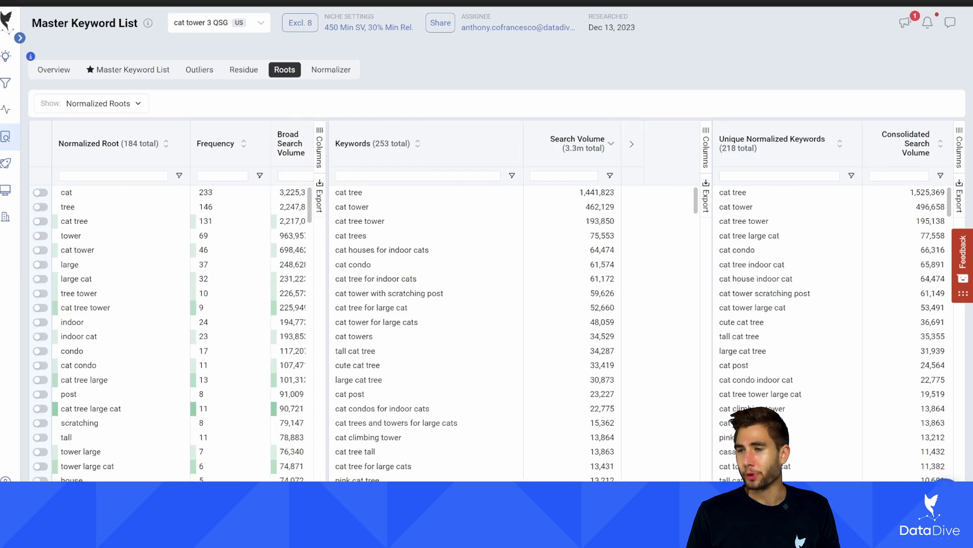
# Step: Select the normalized roots cat tree, cat tree tower, cat condo, cat tree large, cat tree large cat, tower large cat and tree indoor cat
pyautogui.click(960, 19)
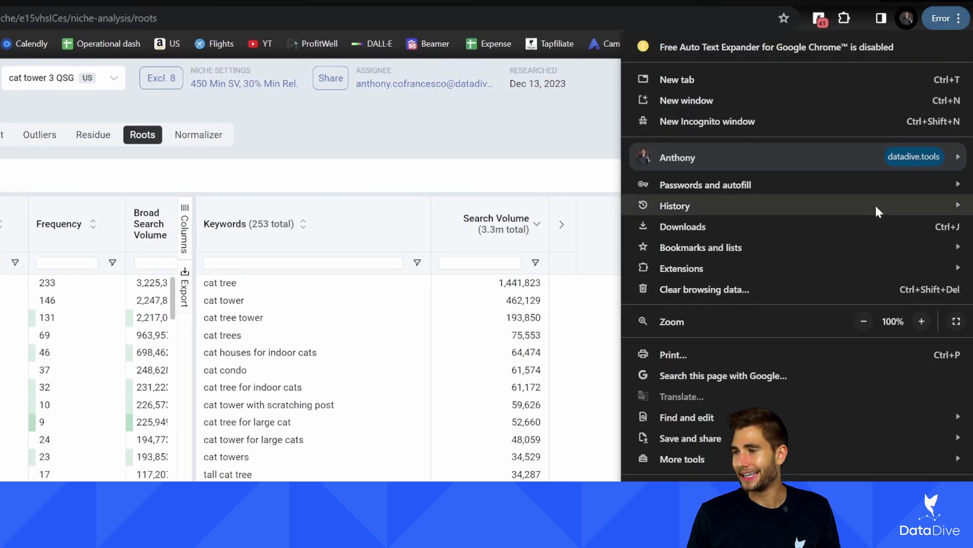
pyautogui.click(863, 322)
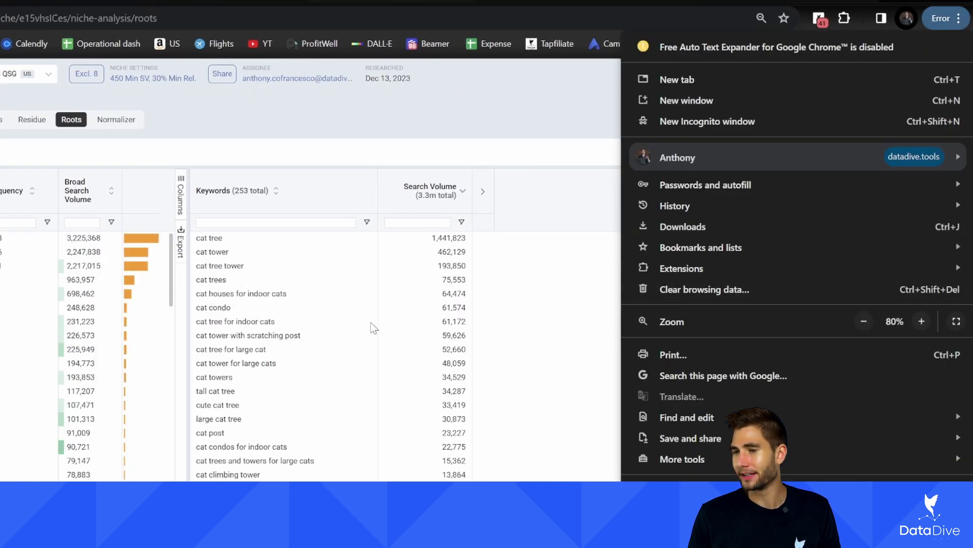
pyautogui.click(288, 129)
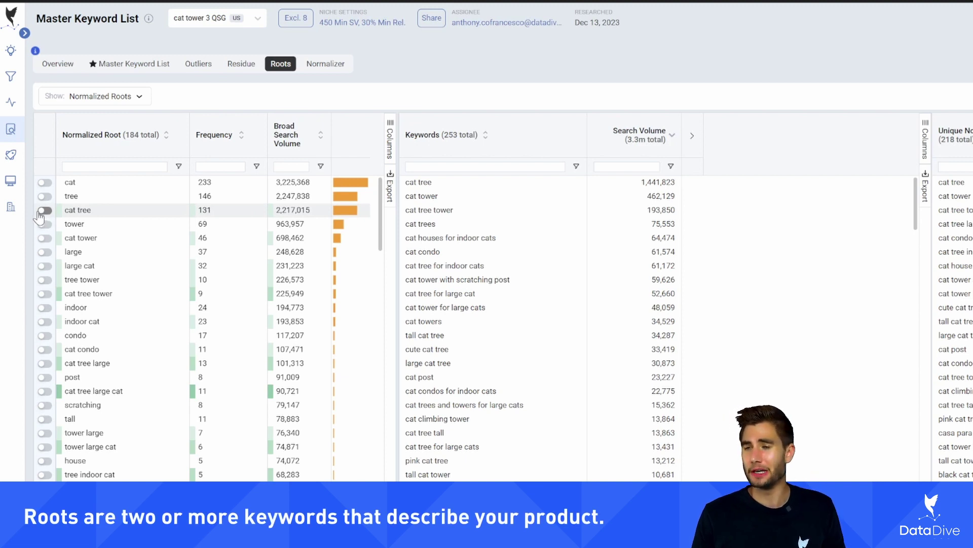
pyautogui.click(43, 210)
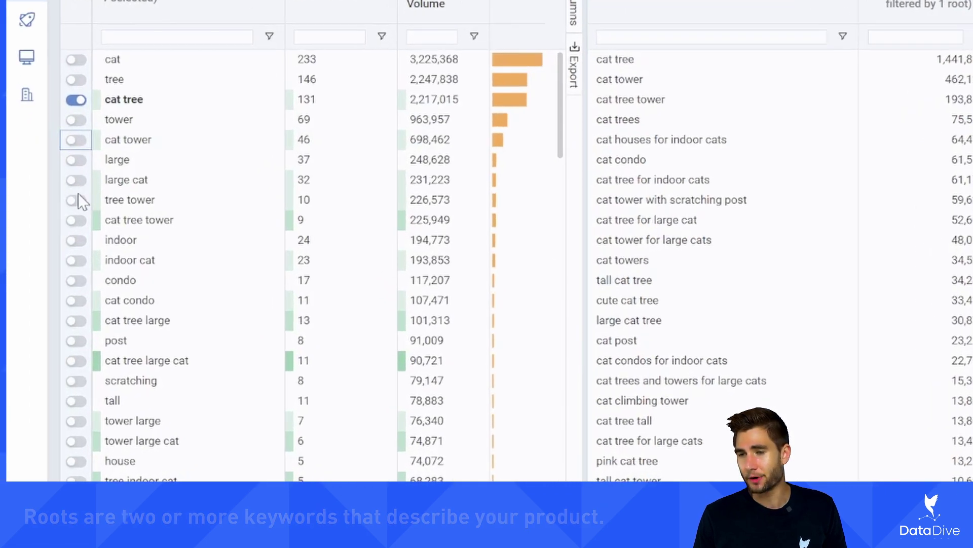
pyautogui.click(76, 220)
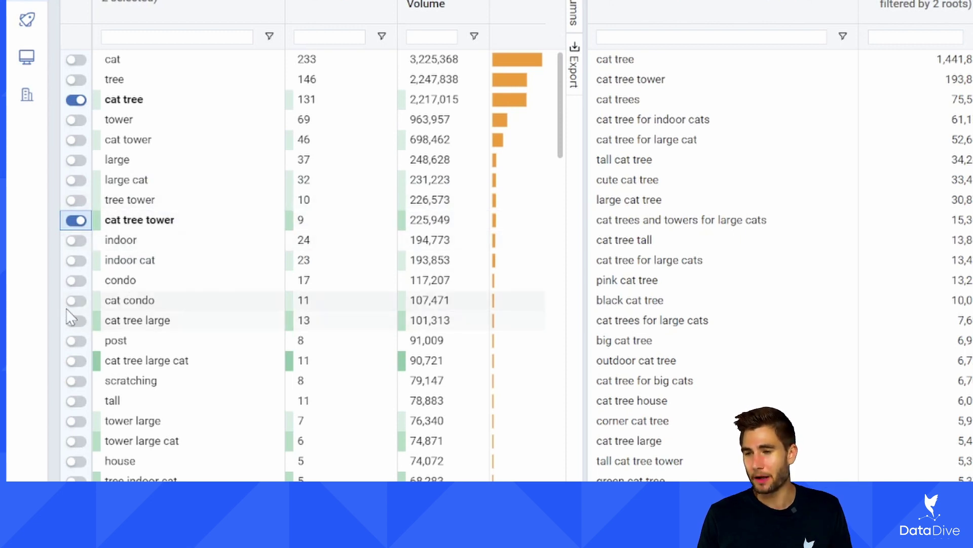
pyautogui.click(79, 300)
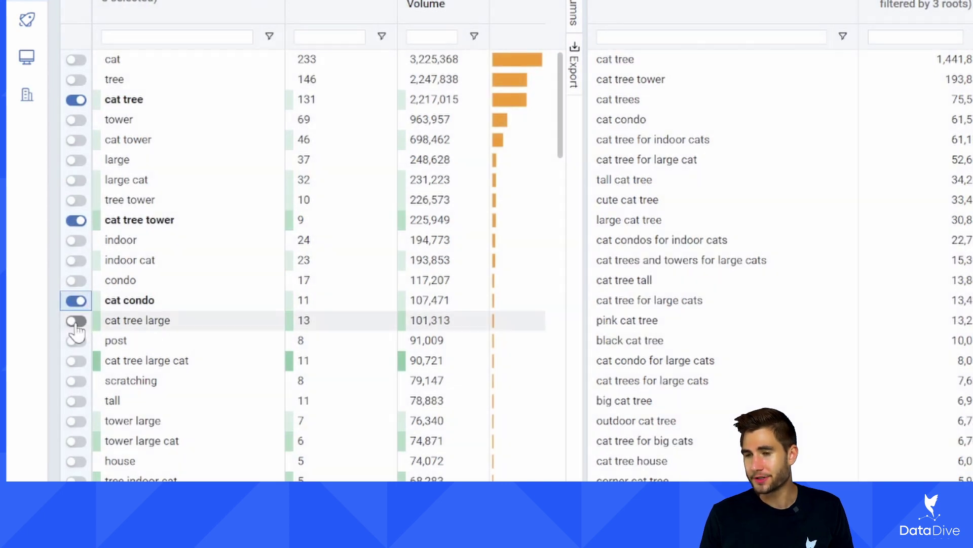
pyautogui.click(76, 320)
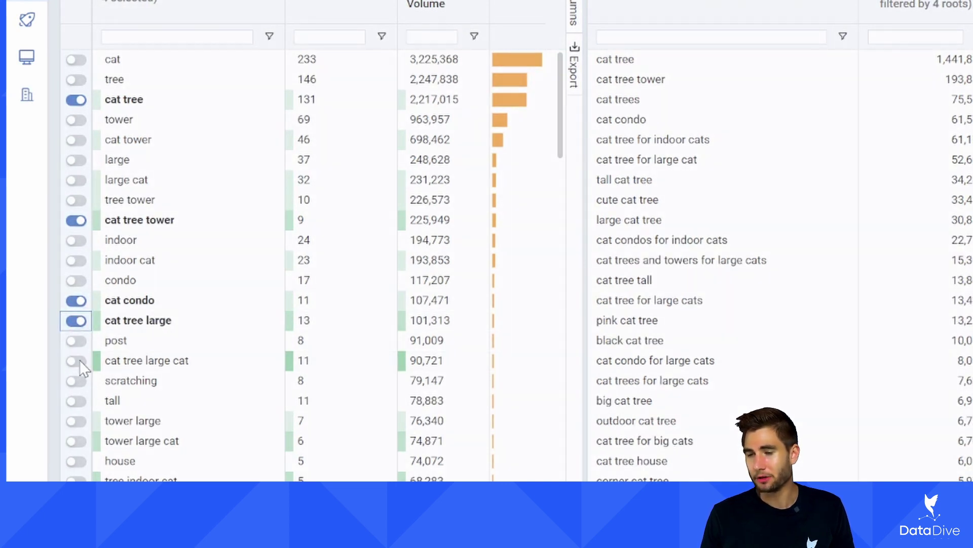
pyautogui.click(76, 360)
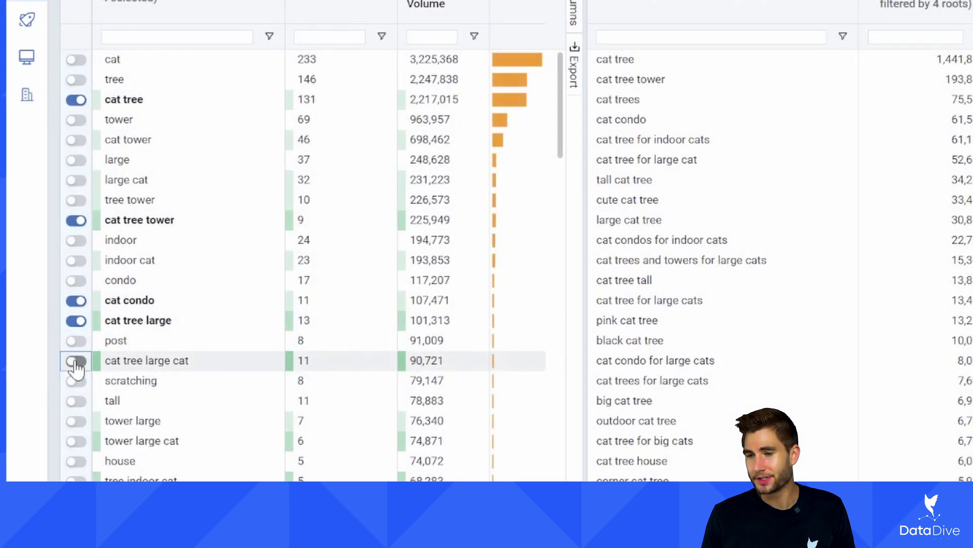
pyautogui.click(76, 441)
pyautogui.scroll(-3, 124, 350)
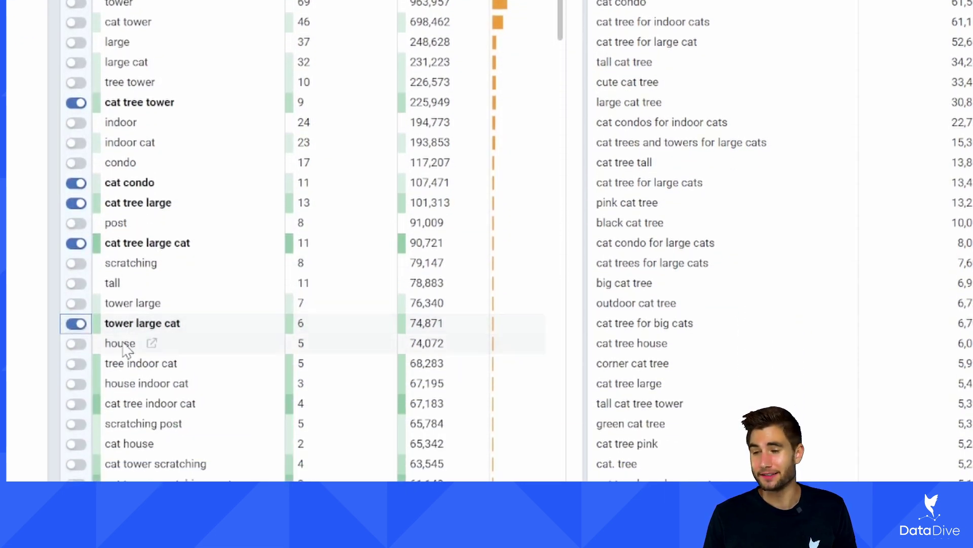
pyautogui.scroll(-1, 122, 345)
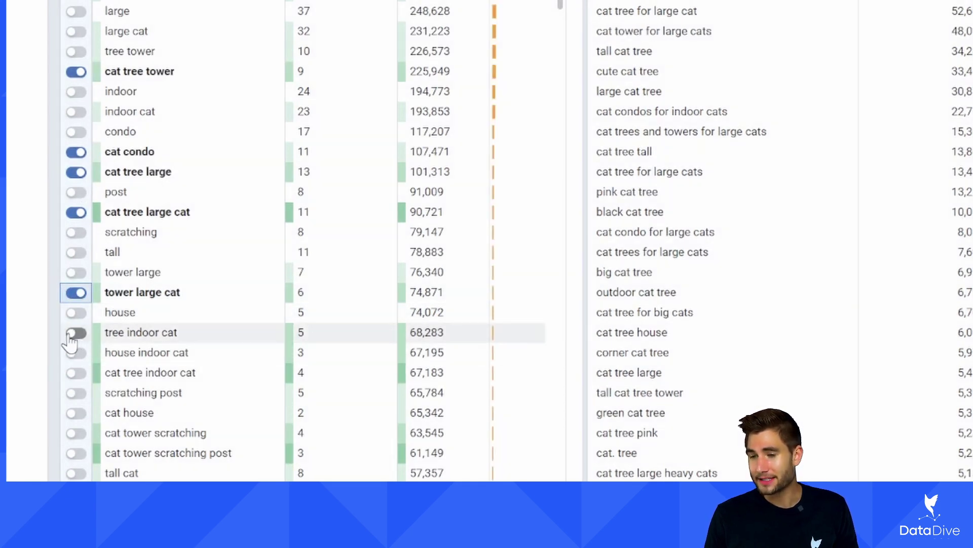
pyautogui.click(76, 334)
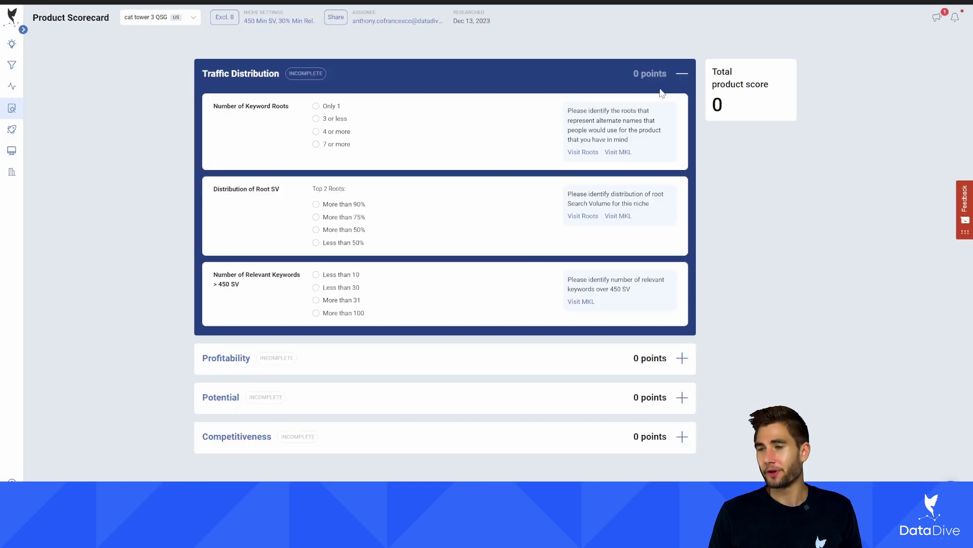
# Step: Return to the Product Scorecard and answer Number of Keyword Roots with "7 or more"
pyautogui.hotkey('alt', 'f')
pyautogui.click(930, 220)
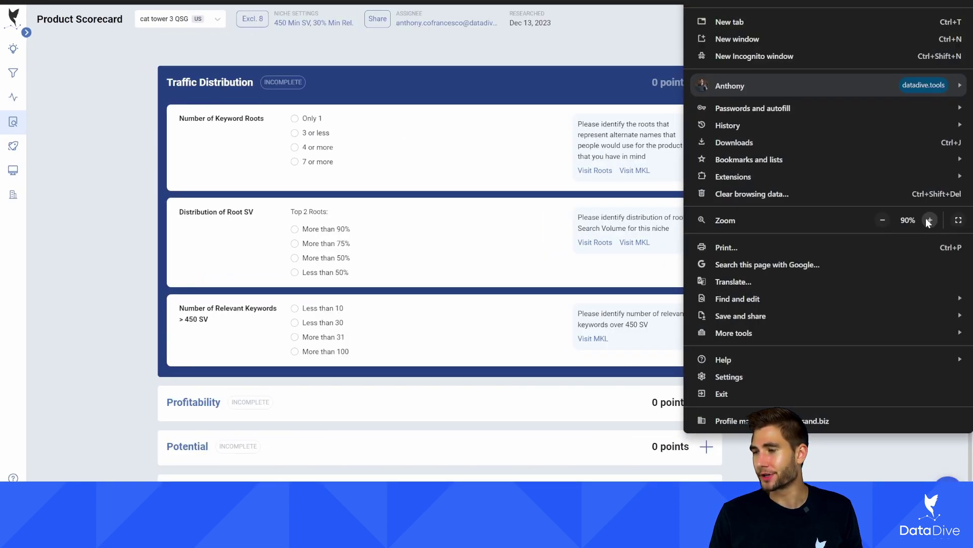
pyautogui.click(111, 166)
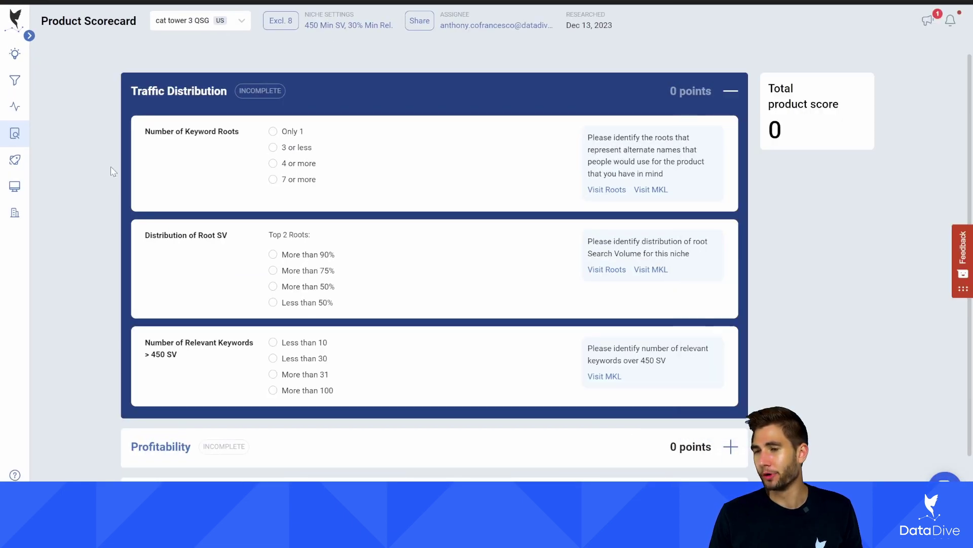
pyautogui.click(288, 181)
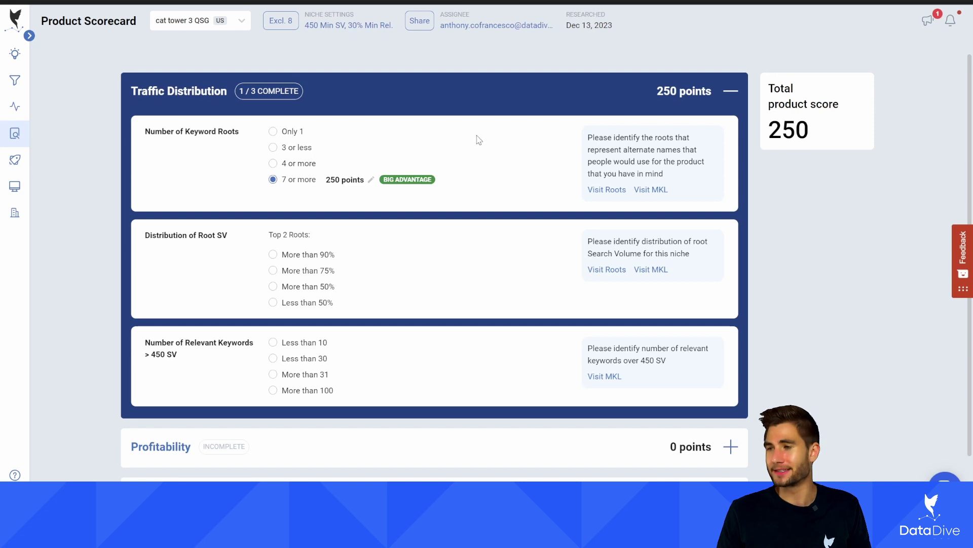
# Step: Check the search volume share of the selected roots and answer Distribution of Root SV with "More than 75%"
pyautogui.scroll(-1, 463, 146)
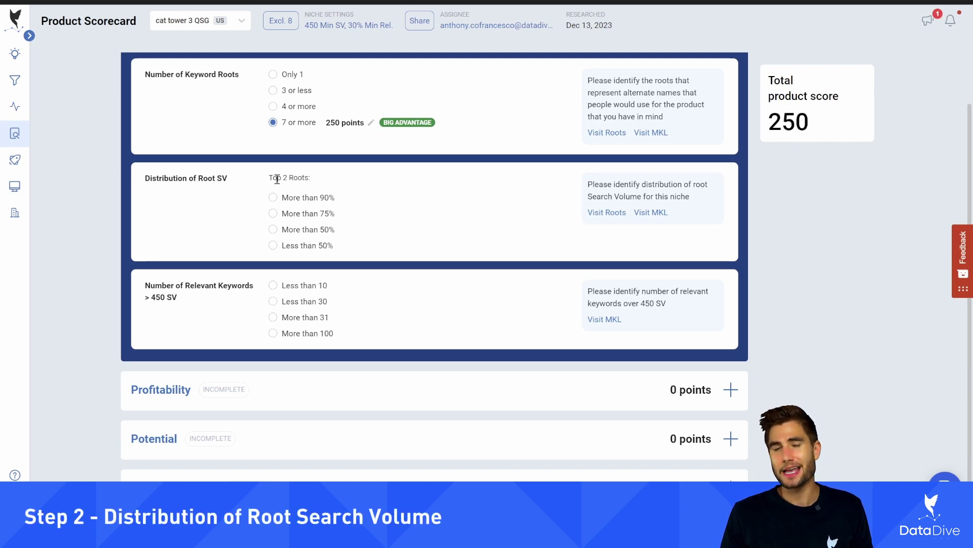
pyautogui.moveTo(273, 178); pyautogui.dragTo(303, 176)
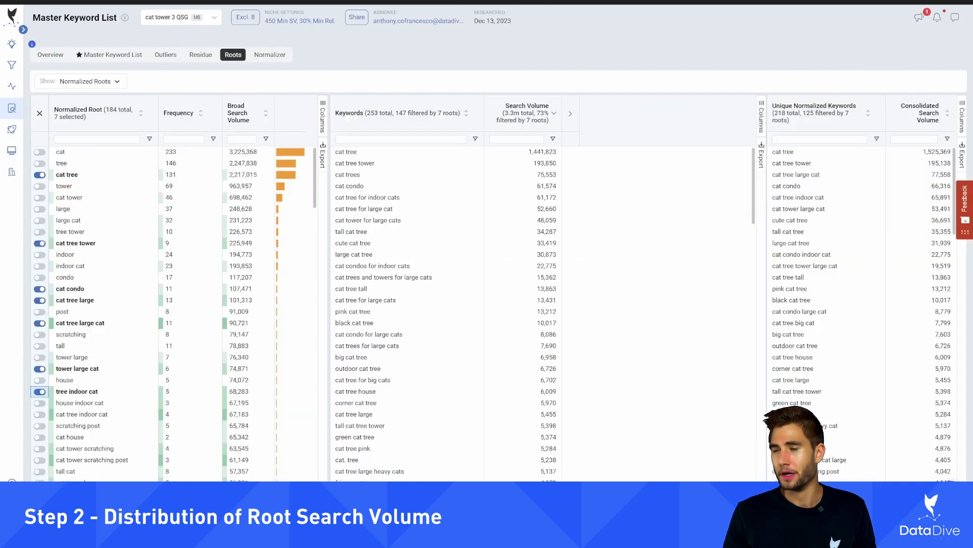
pyautogui.hotkey('alt', 'f')
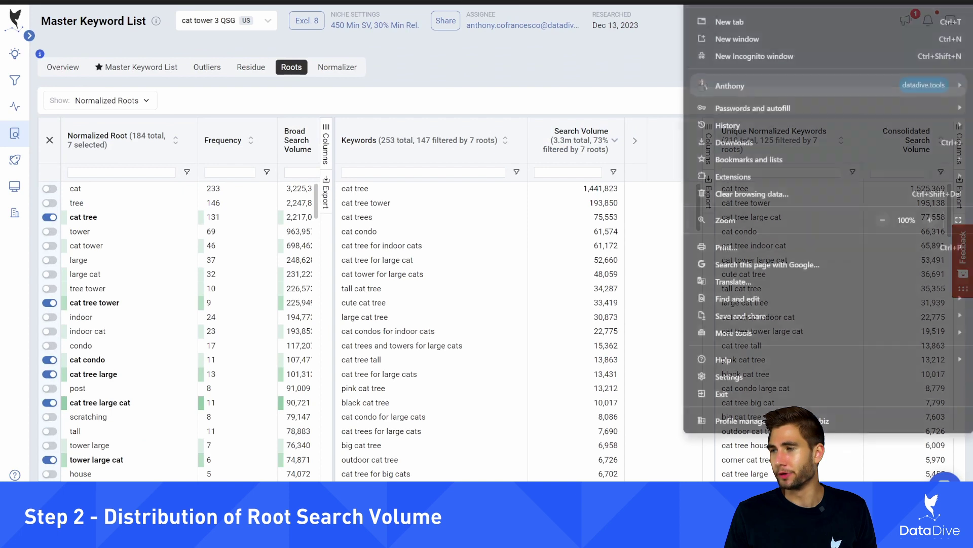
pyautogui.click(882, 220)
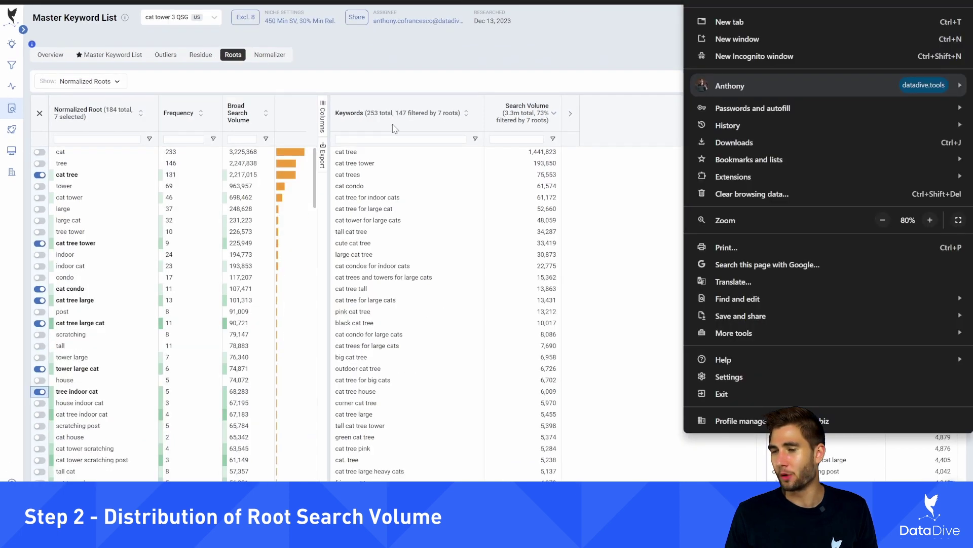
pyautogui.press('Escape')
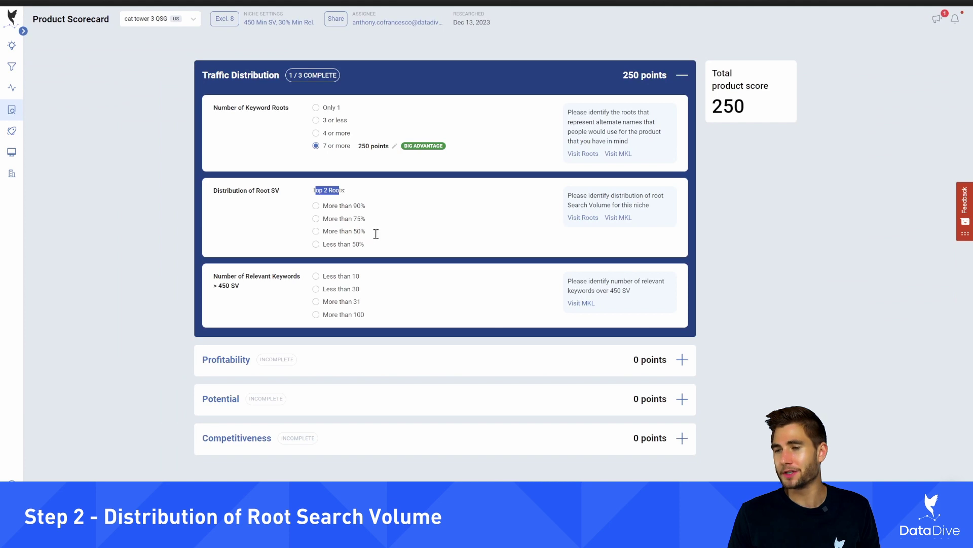
pyautogui.click(337, 219)
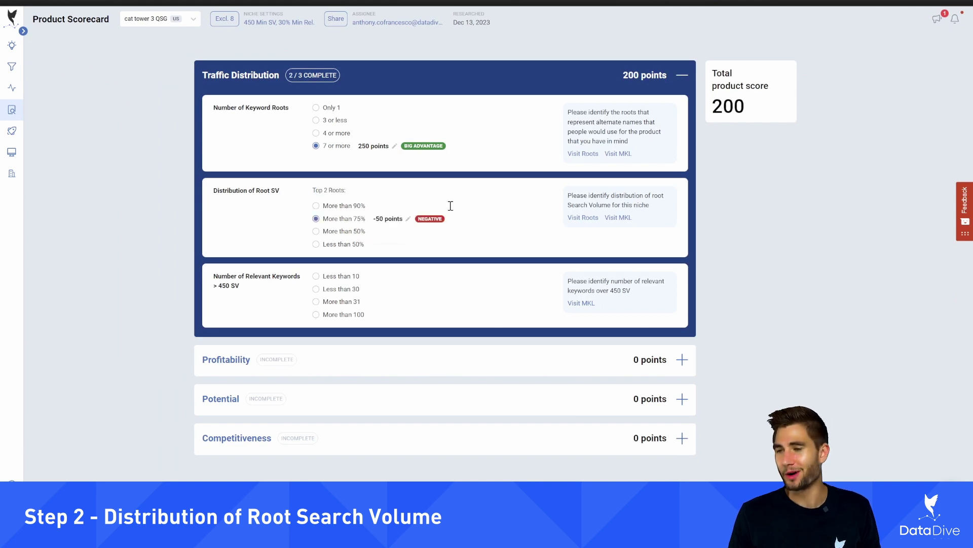
# Step: Go back to the niche's keyword research, show the Master Keyword List and clear its "large" keyword filter
pyautogui.hotkey('alt', 'f')
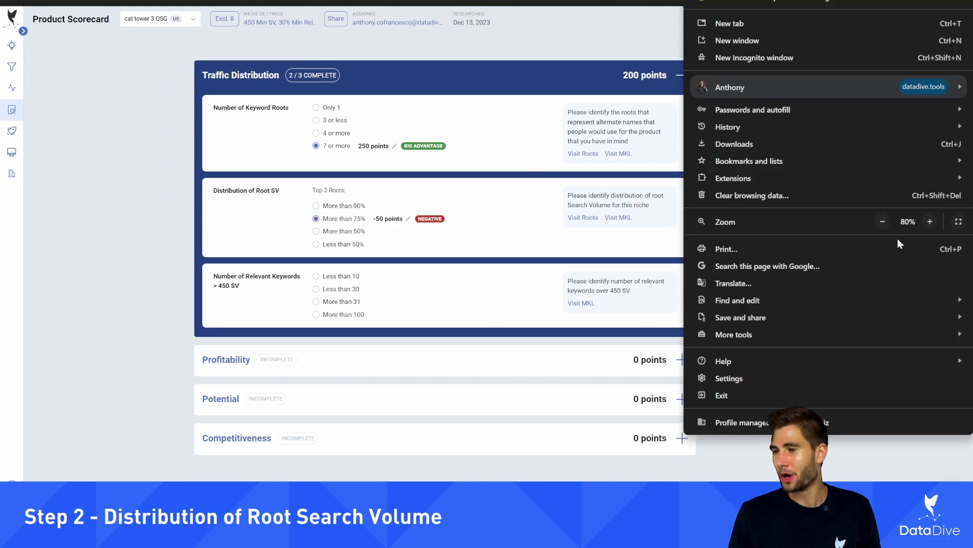
pyautogui.click(931, 222)
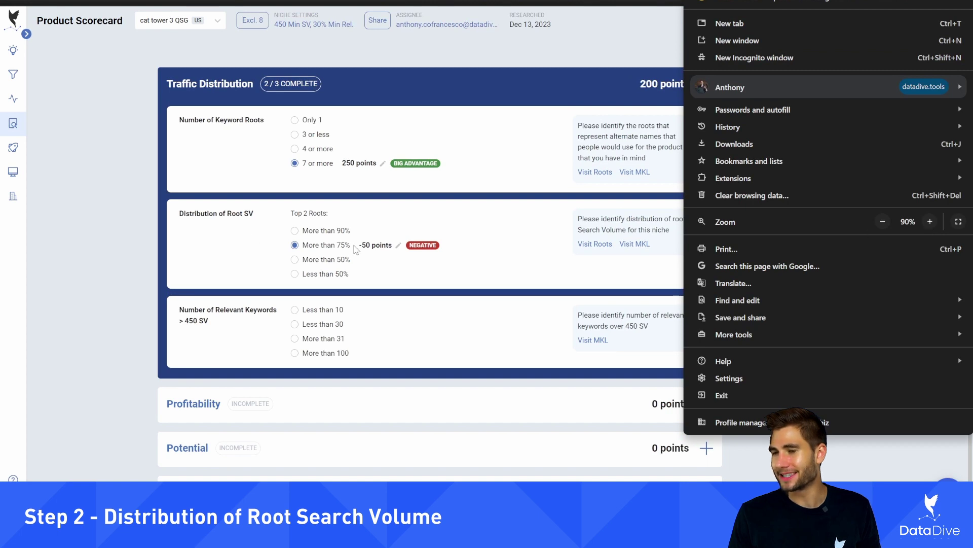
pyautogui.click(121, 182)
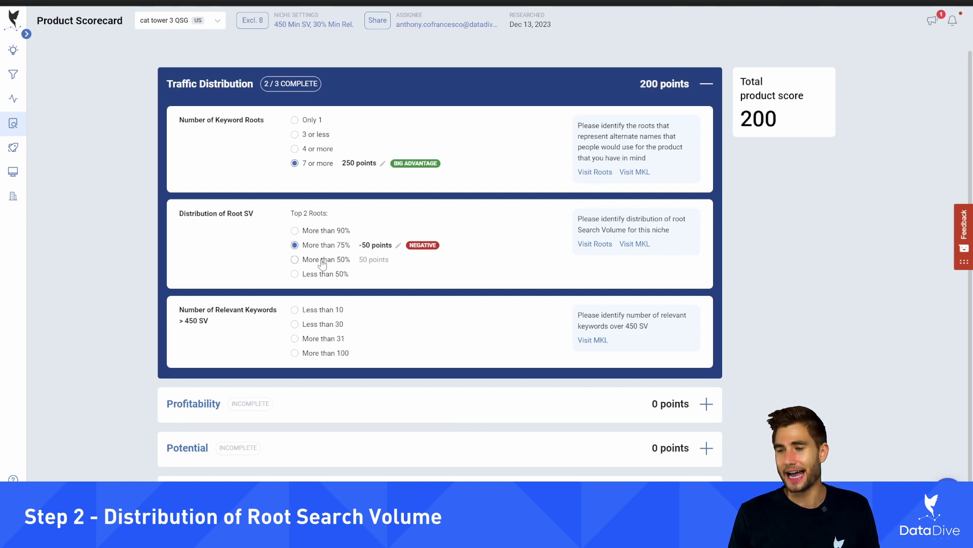
pyautogui.scroll(-1, 325, 261)
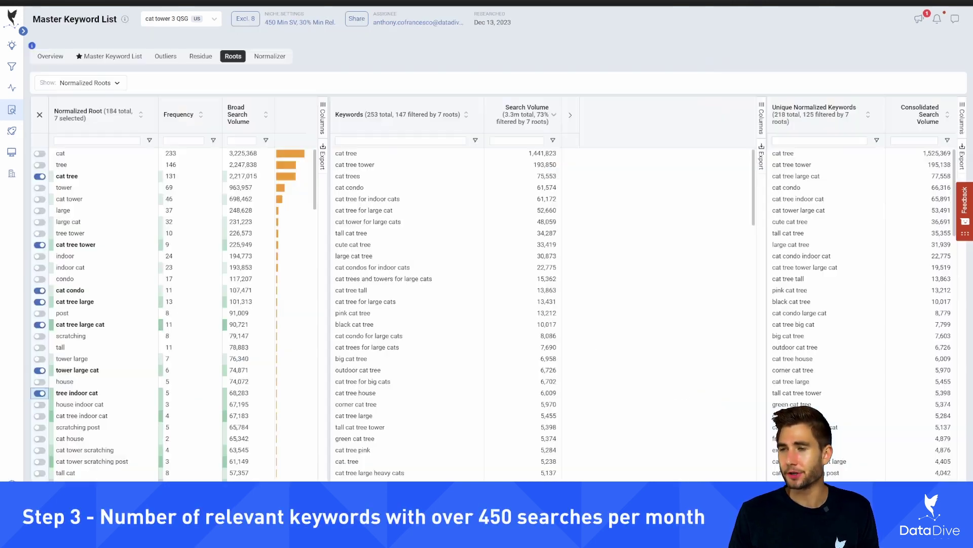
pyautogui.click(128, 58)
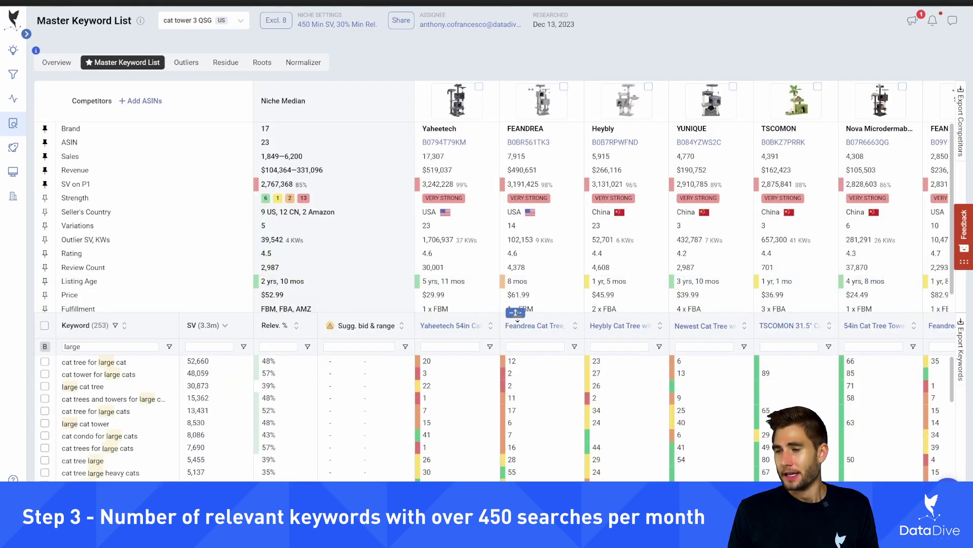
pyautogui.scroll(-3, 141, 216)
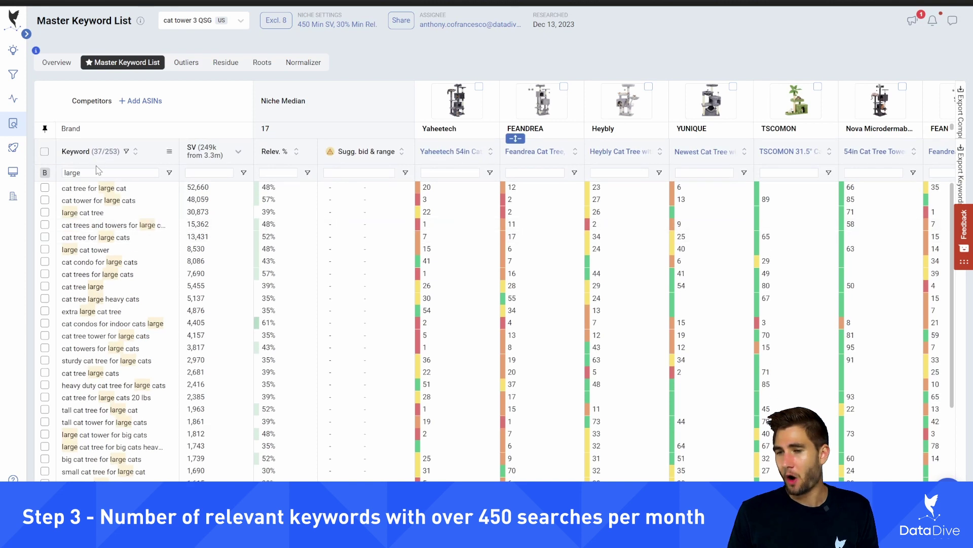
pyautogui.doubleClick(98, 169)
pyautogui.press('BackSpace')
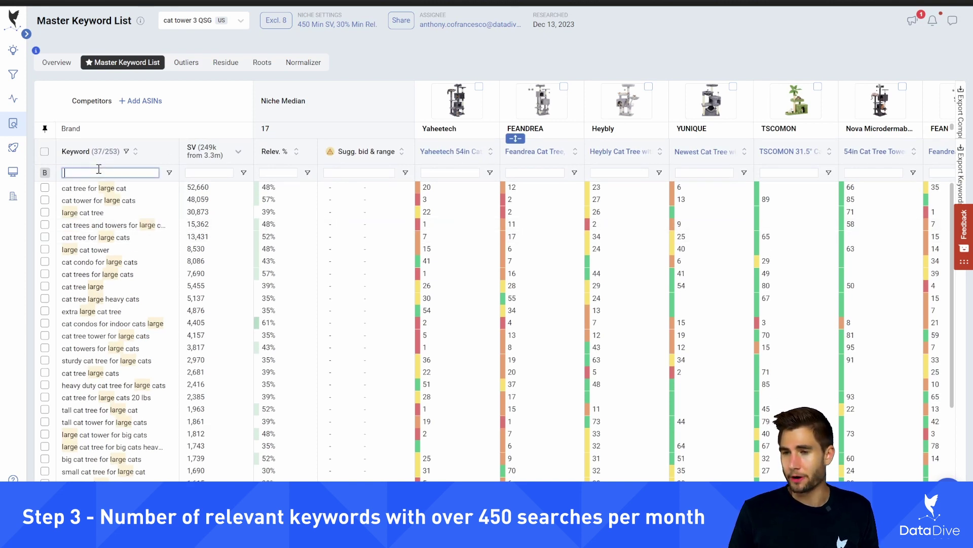
# Step: Examine the whole unfiltered keyword list, including the low search volume entries, for relevance to the product
pyautogui.scroll(-1, 229, 265)
pyautogui.scroll(-10, 229, 265)
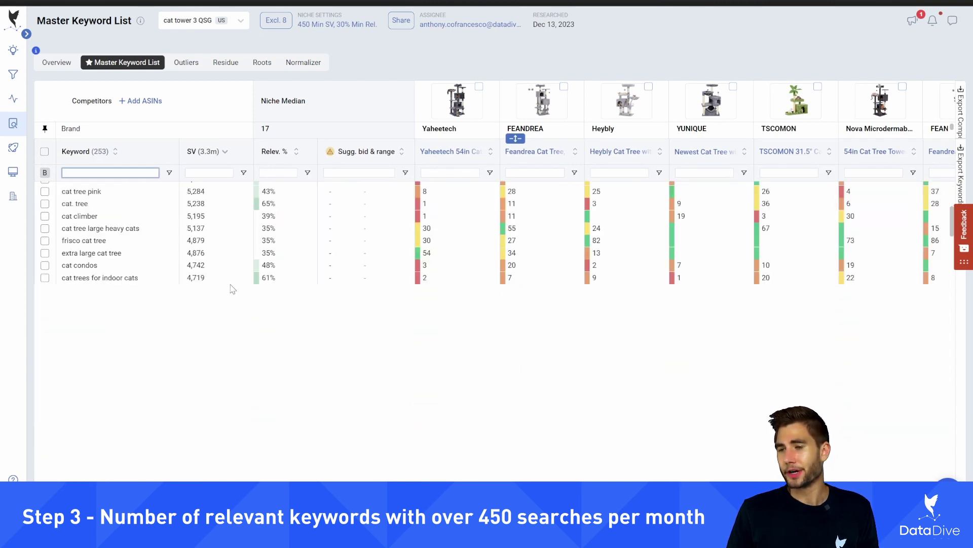
pyautogui.scroll(-5, 223, 380)
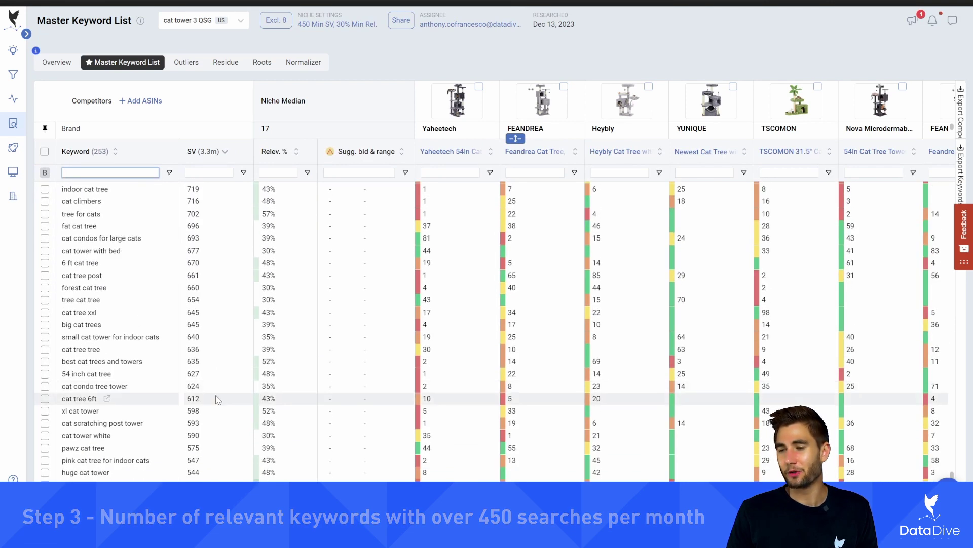
pyautogui.scroll(5, 215, 413)
pyautogui.scroll(8, 212, 432)
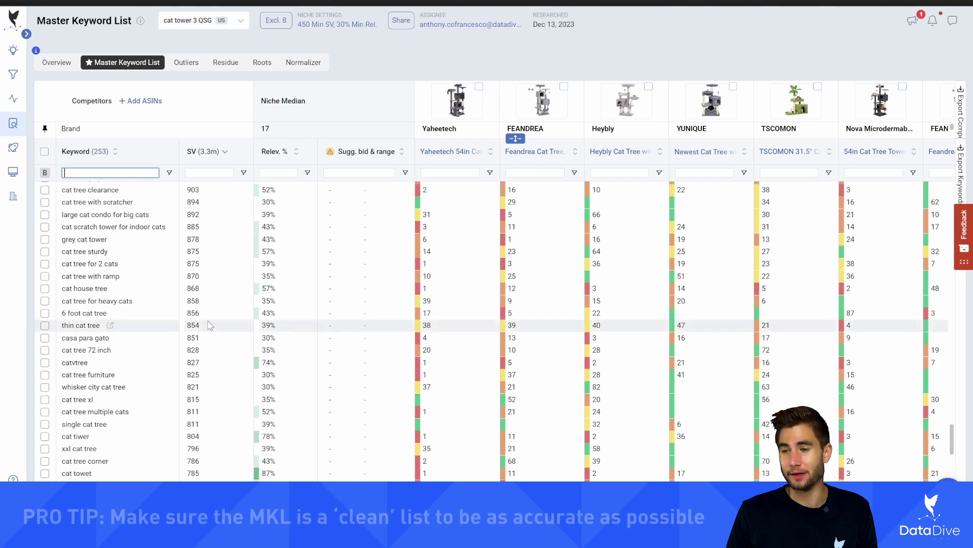
pyautogui.scroll(3, 211, 240)
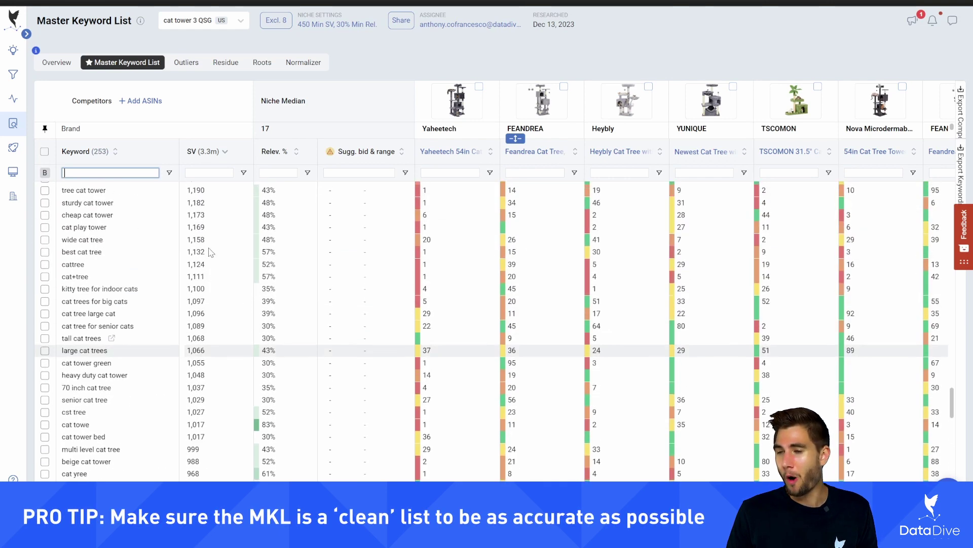
# Step: Answer Number of Relevant Keywords > 450 SV with "More than 100" in the Product Scorecard and collapse the Traffic Distribution section
pyautogui.scroll(15, 212, 413)
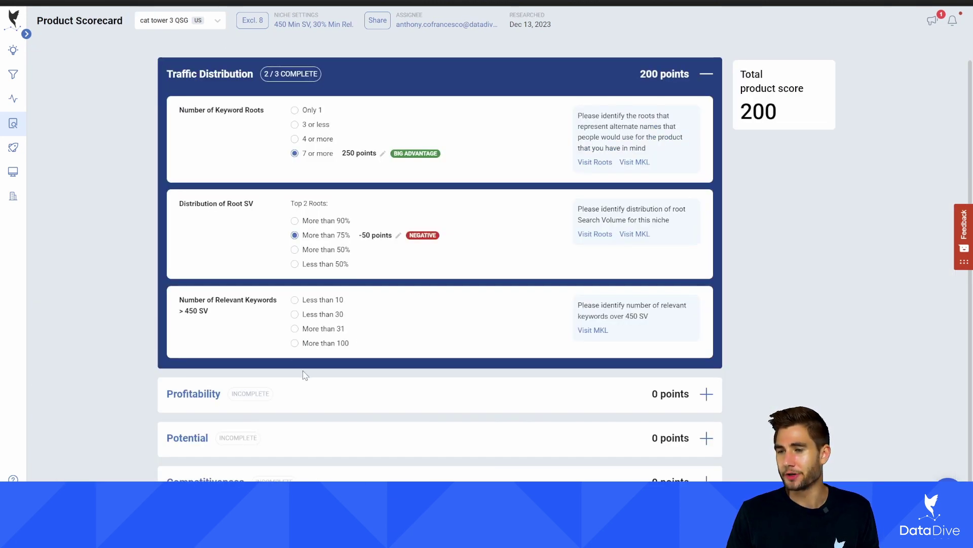
pyautogui.click(312, 343)
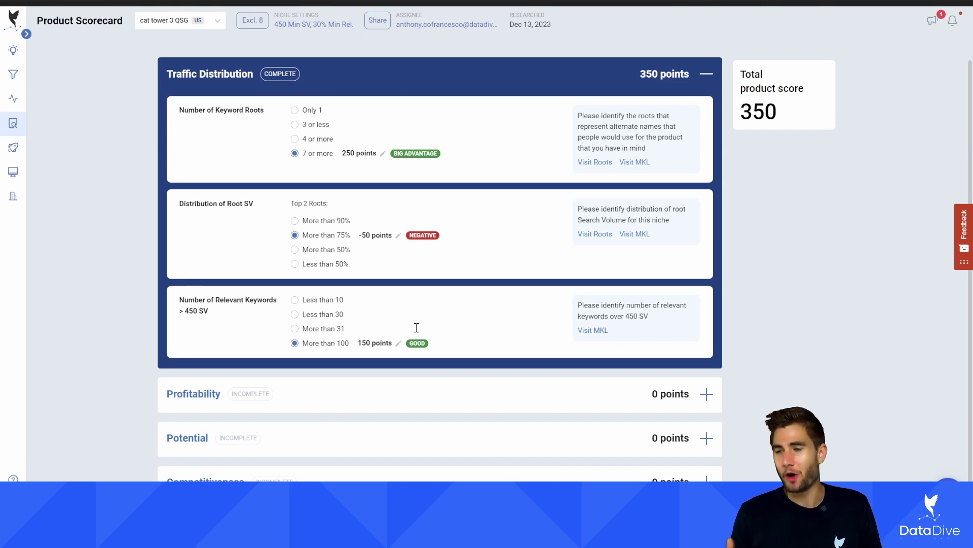
pyautogui.click(433, 80)
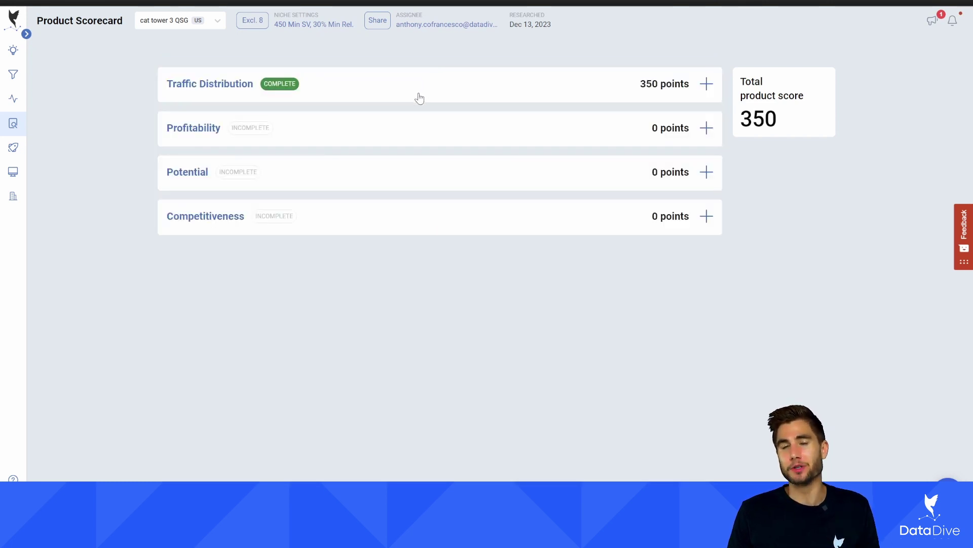
# Step: Complete the Profitability section with "More than 5 years" for Product Lifecycle and "Over 100%" for ROI, and collapse it
pyautogui.click(441, 131)
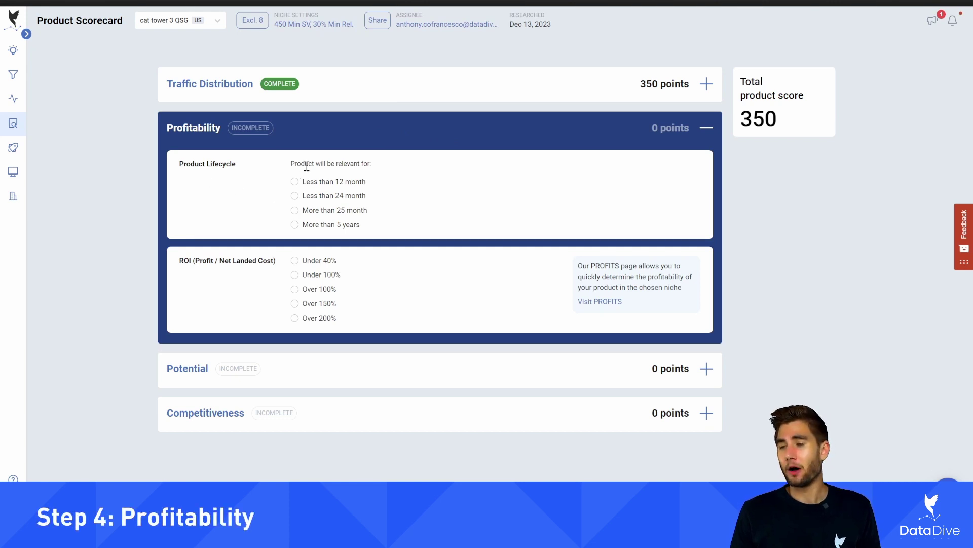
pyautogui.click(325, 226)
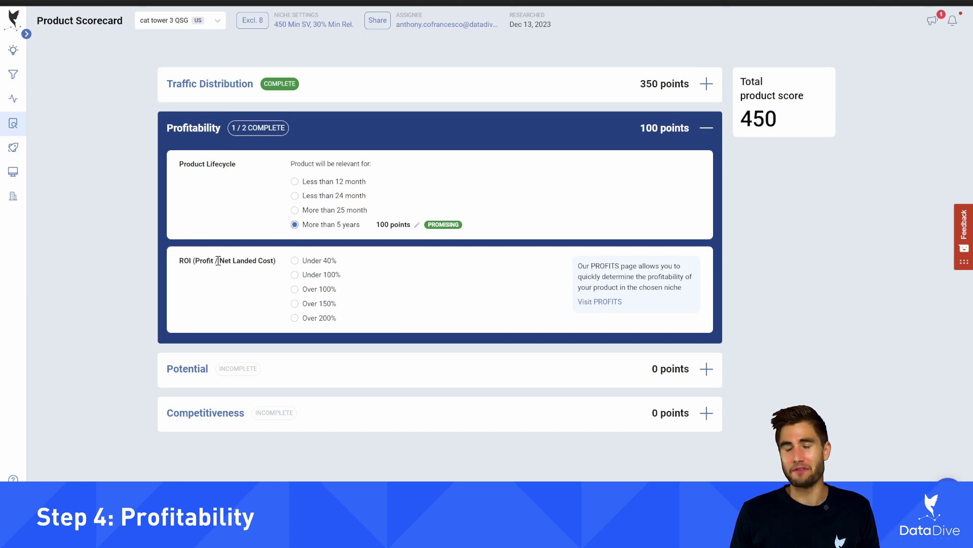
pyautogui.click(295, 289)
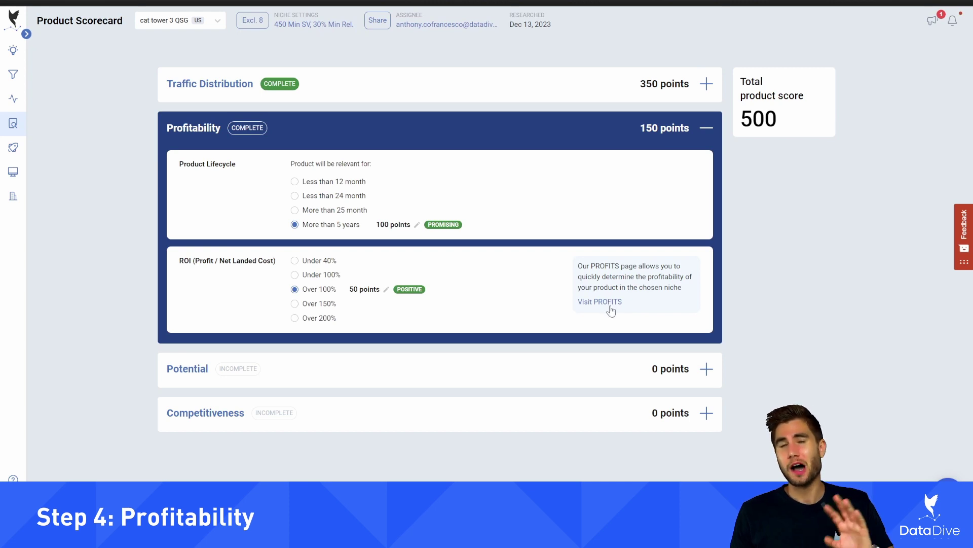
pyautogui.click(538, 136)
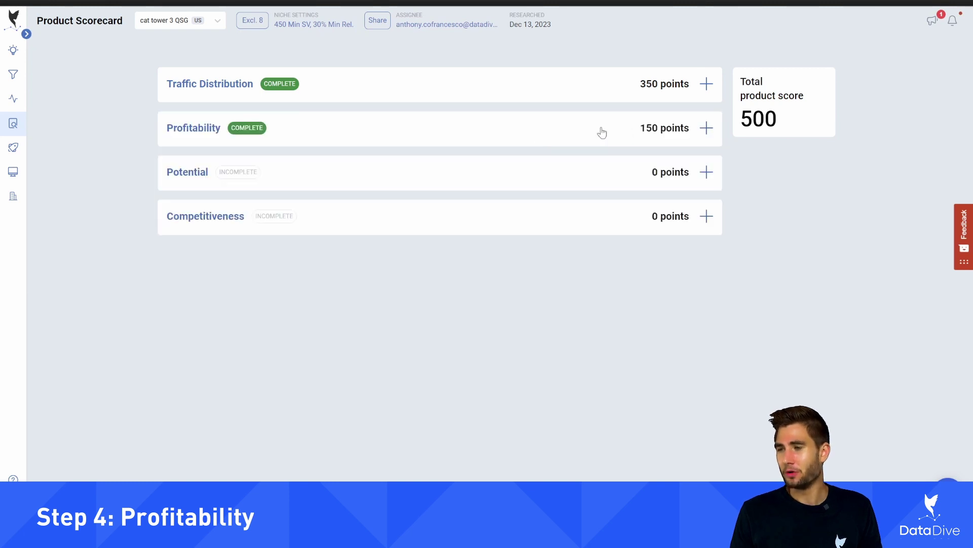
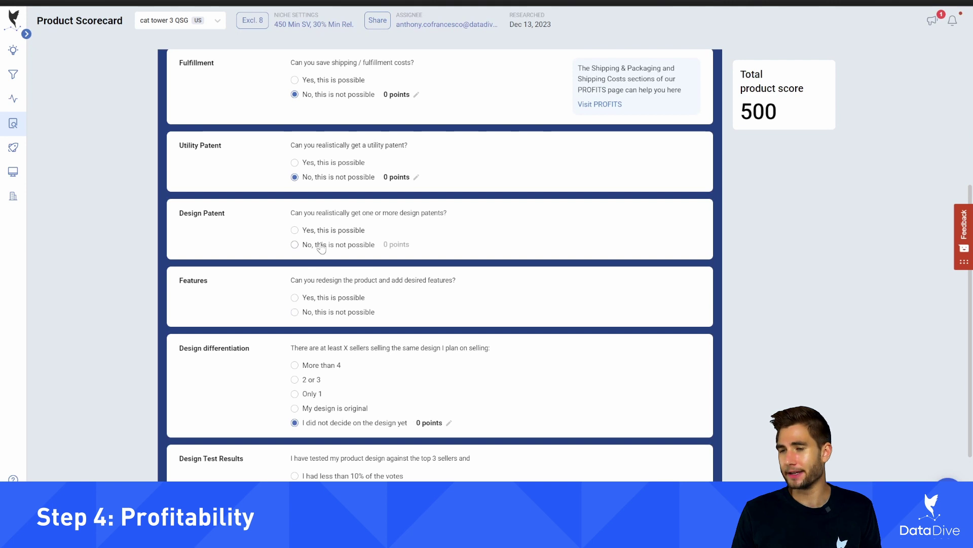
# Step: Answer the Design Patent and Features questions in the Potential section with "No, this is not possible"
pyautogui.click(318, 312)
pyautogui.scroll(-3, 408, 308)
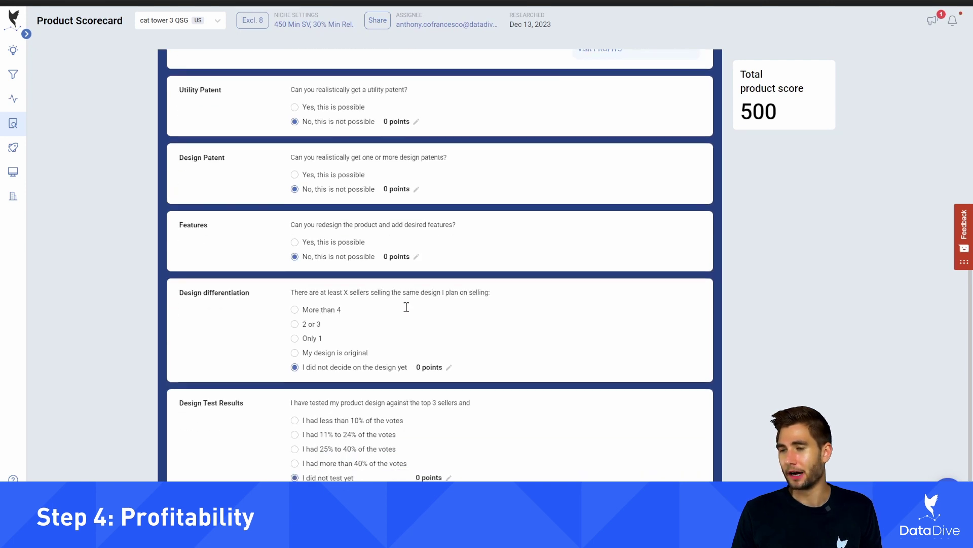
pyautogui.scroll(-1, 403, 277)
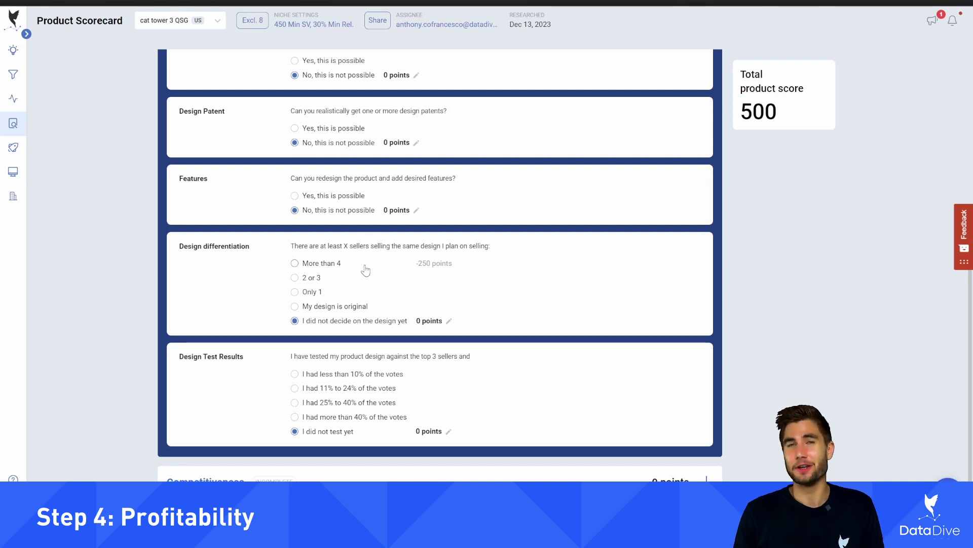
# Step: Try "More than 4" and "My design is original" for Design differentiation and restore "I did not decide on the design yet"
pyautogui.click(331, 262)
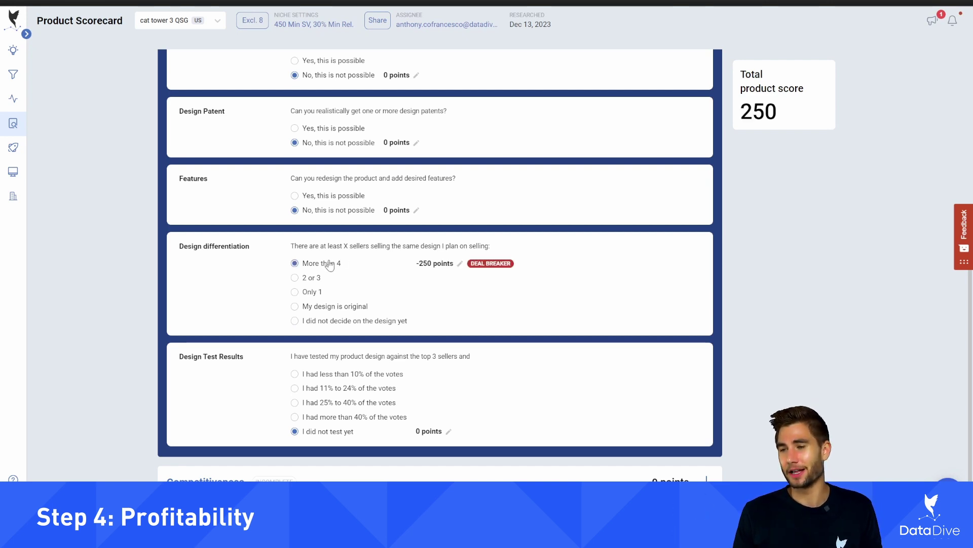
pyautogui.click(338, 307)
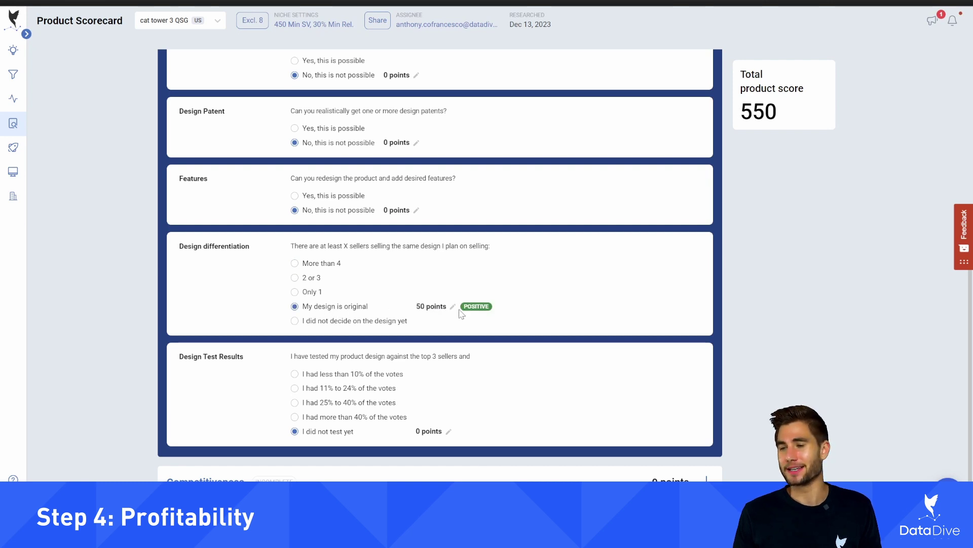
pyautogui.click(340, 264)
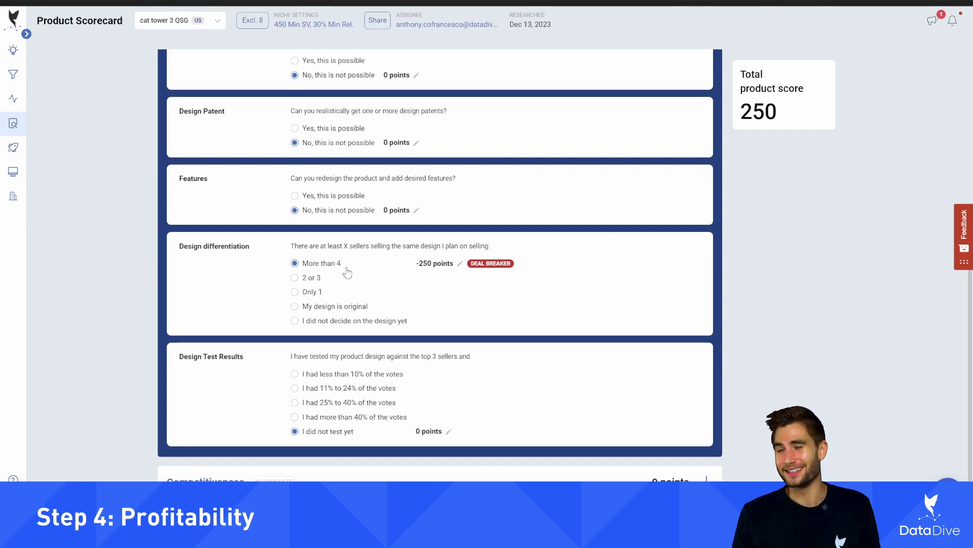
pyautogui.click(334, 323)
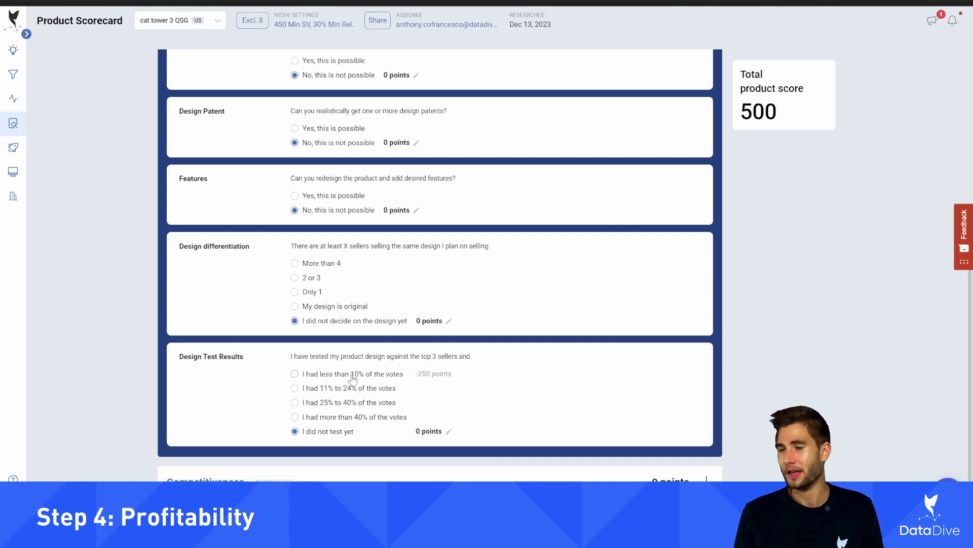
# Step: Try the less than 10% and more than 40% vote options for Design Test Results and restore "I did not test yet"
pyautogui.click(332, 377)
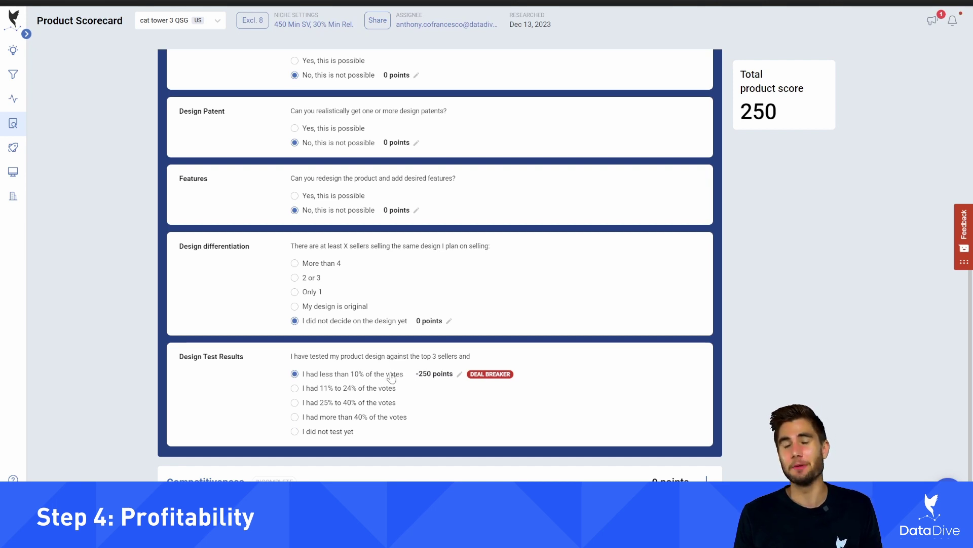
pyautogui.click(345, 420)
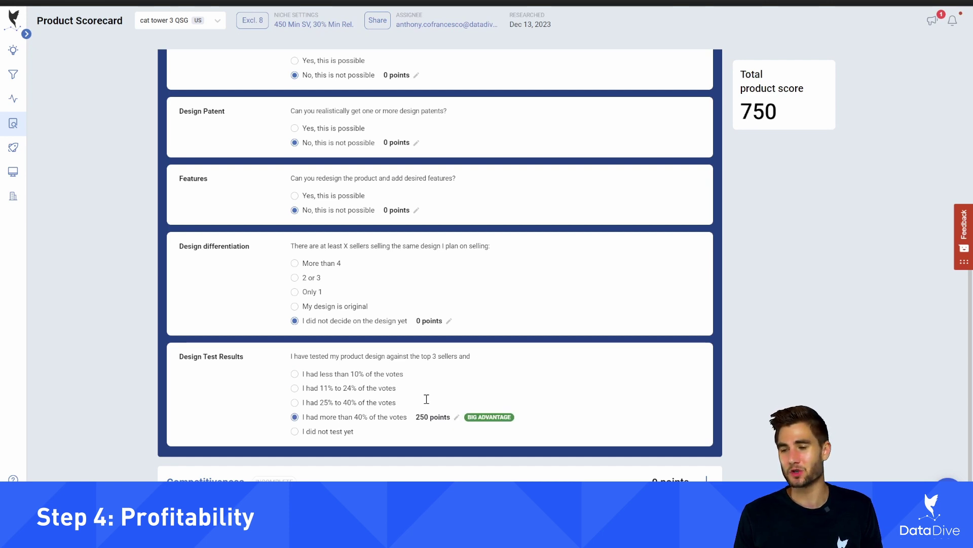
pyautogui.click(338, 433)
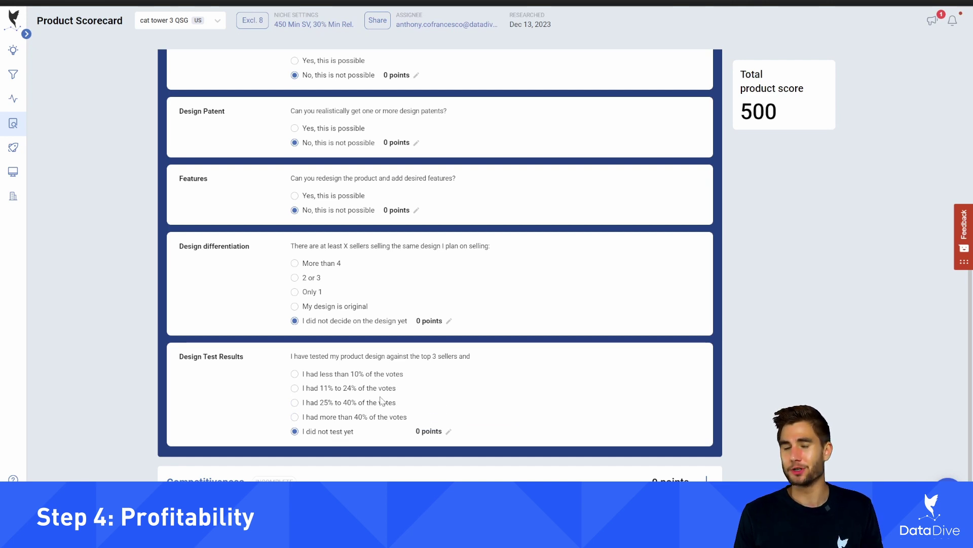
# Step: Collapse the Potential section and expand the Competitiveness section to view its questions
pyautogui.scroll(10, 459, 294)
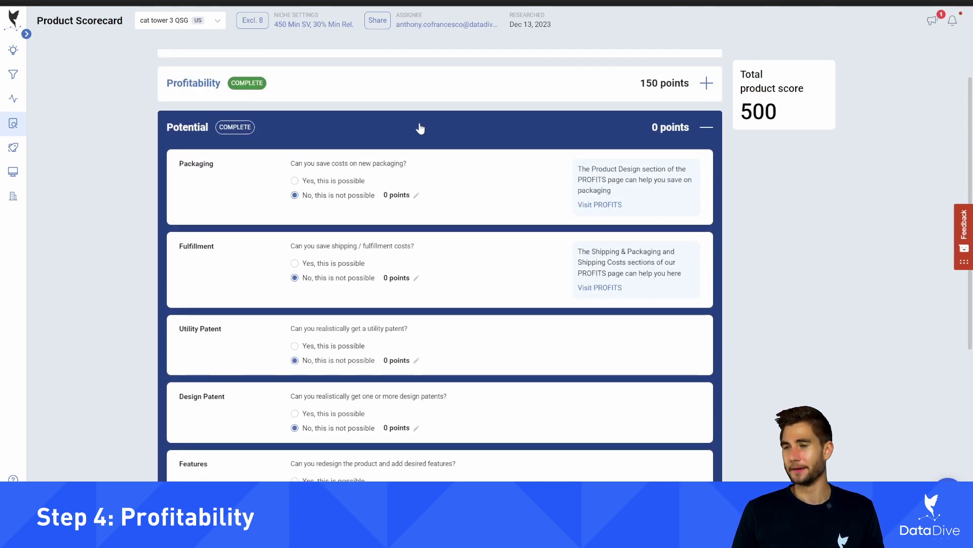
pyautogui.click(419, 127)
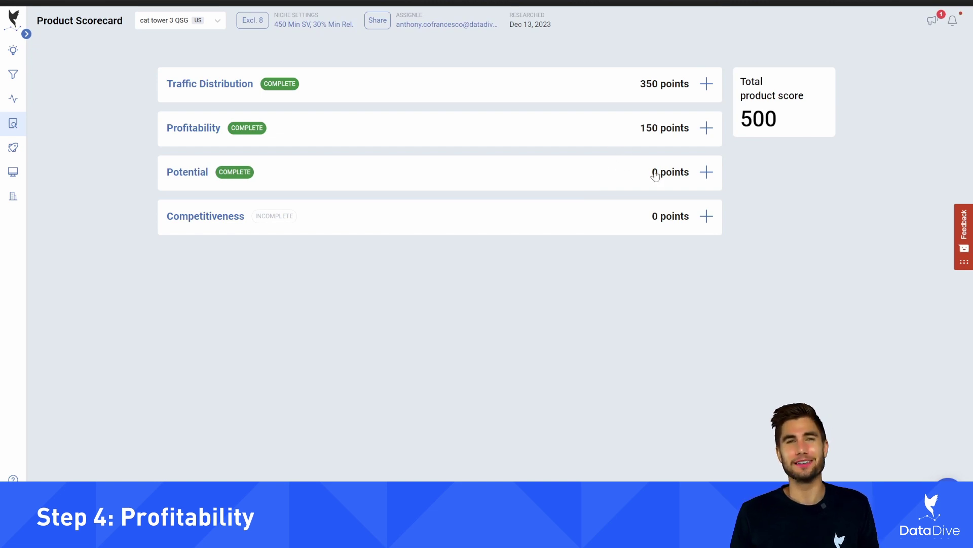
pyautogui.click(578, 223)
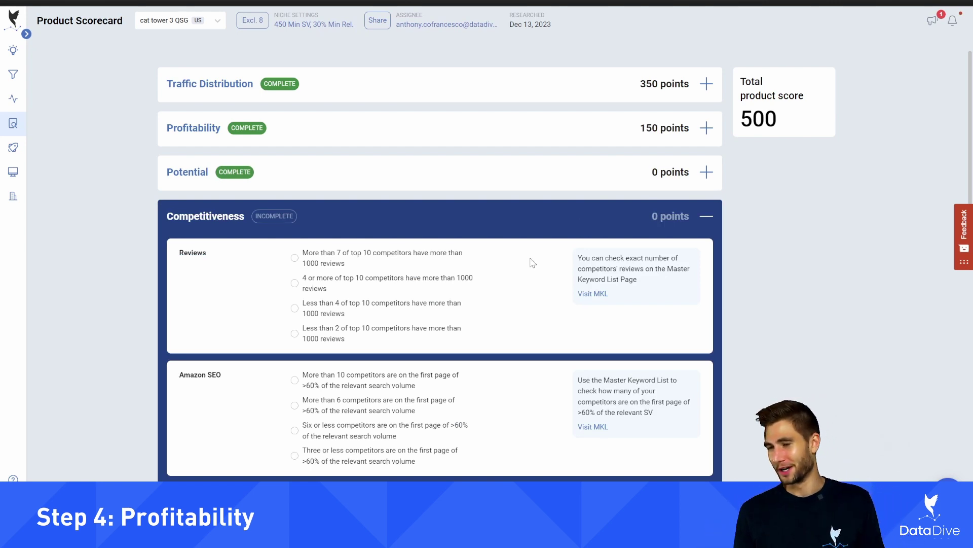
pyautogui.scroll(-3, 482, 270)
pyautogui.scroll(1, 456, 267)
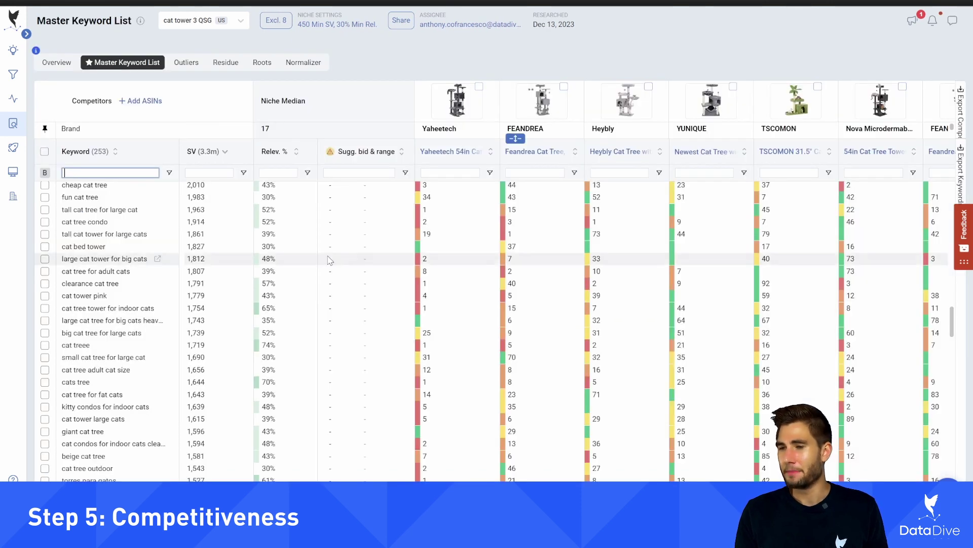
# Step: Check the competitors' review counts in the Master Keyword List and answer Reviews with "More than 7 of top 10 competitors have more than 1000 reviews"
pyautogui.moveTo(517, 186); pyautogui.dragTo(517, 331)
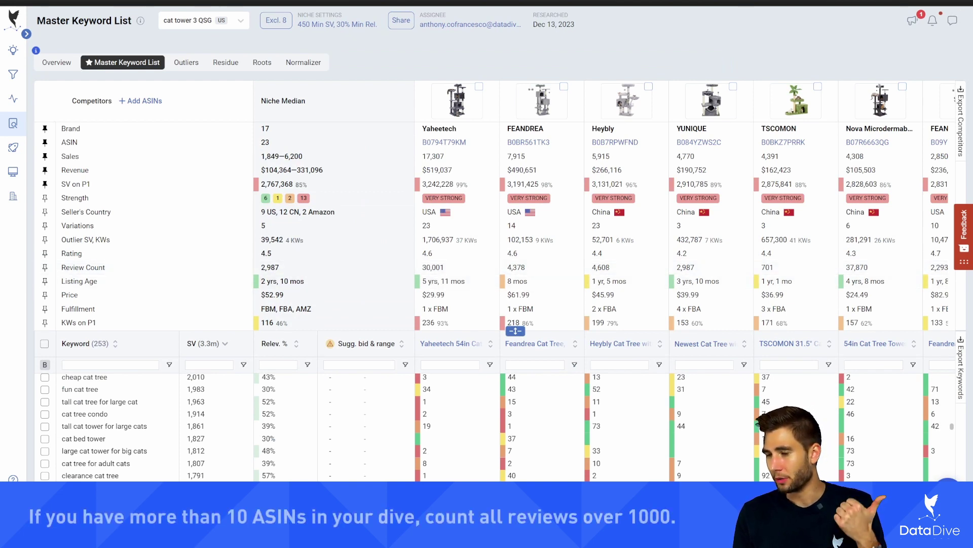
pyautogui.hscroll(5, 684, 279)
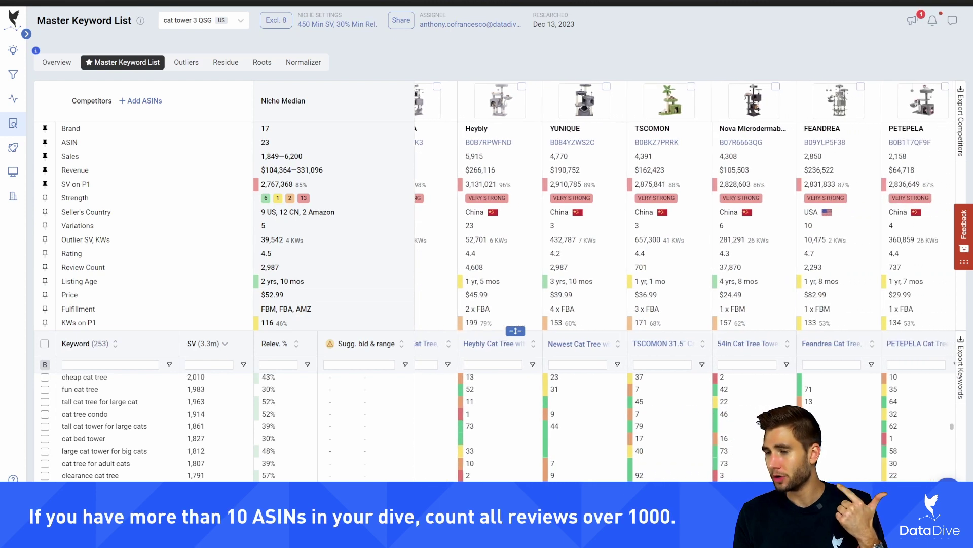
pyautogui.hscroll(4, 684, 278)
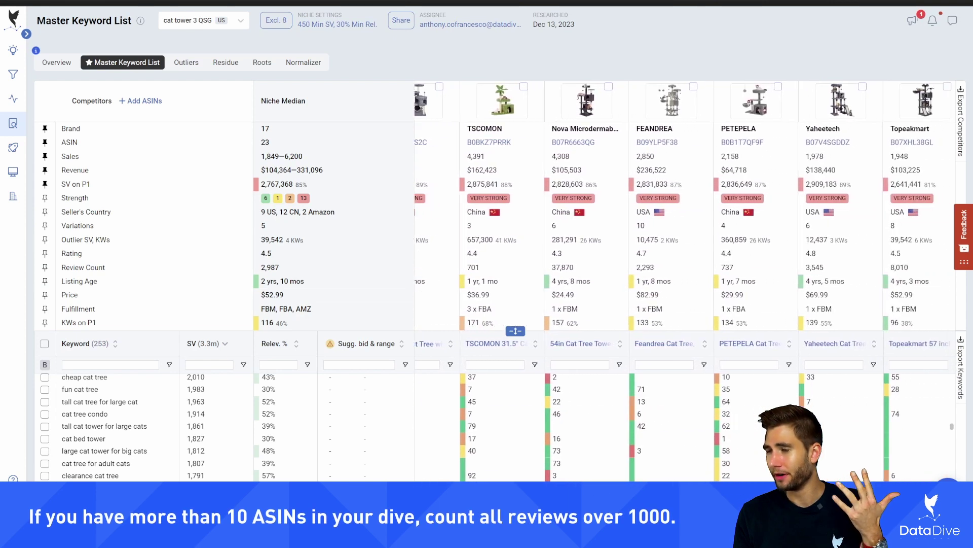
pyautogui.hscroll(2, 684, 279)
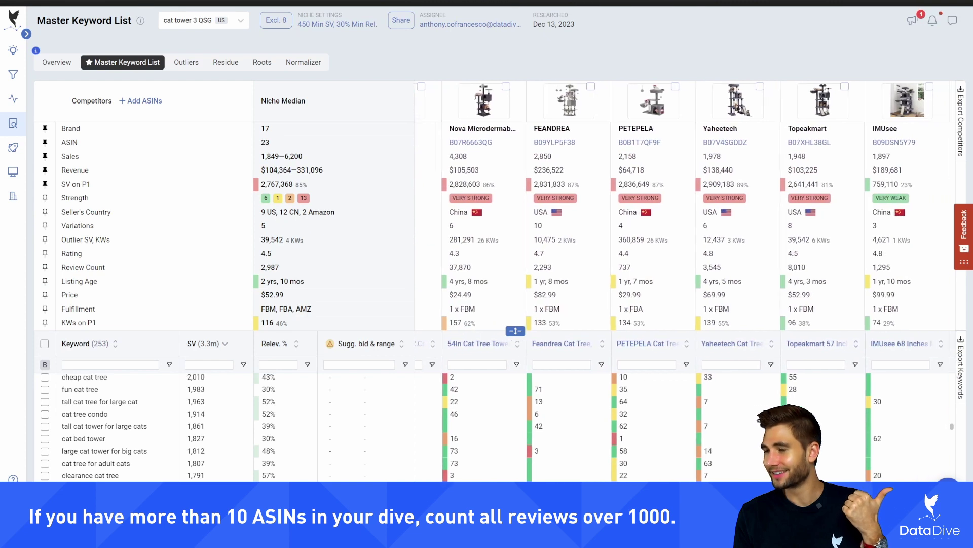
pyautogui.hscroll(1, 685, 279)
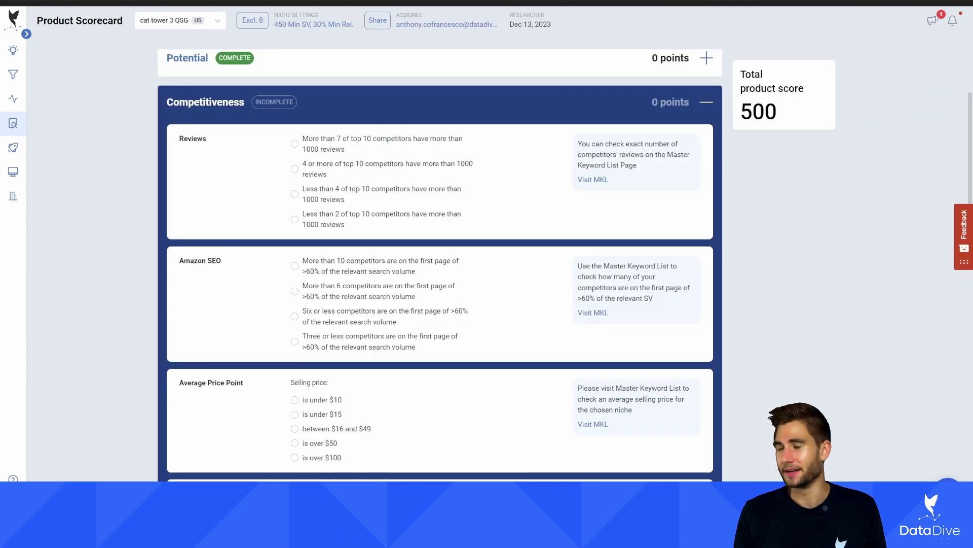
pyautogui.click(330, 149)
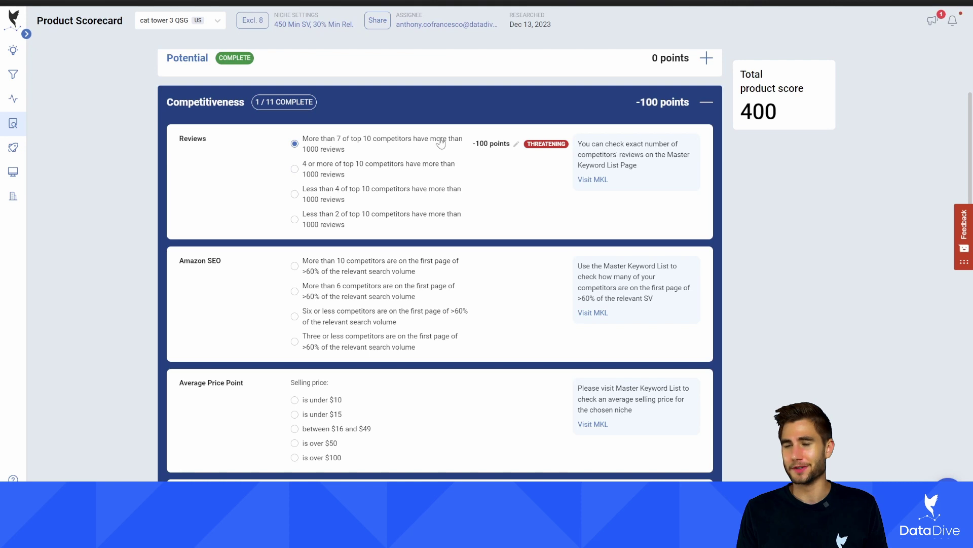
# Step: Check competitor strength in the niche research and answer Amazon SEO with "More than 10 competitors are on the first page of >60%"
pyautogui.scroll(-2, 441, 160)
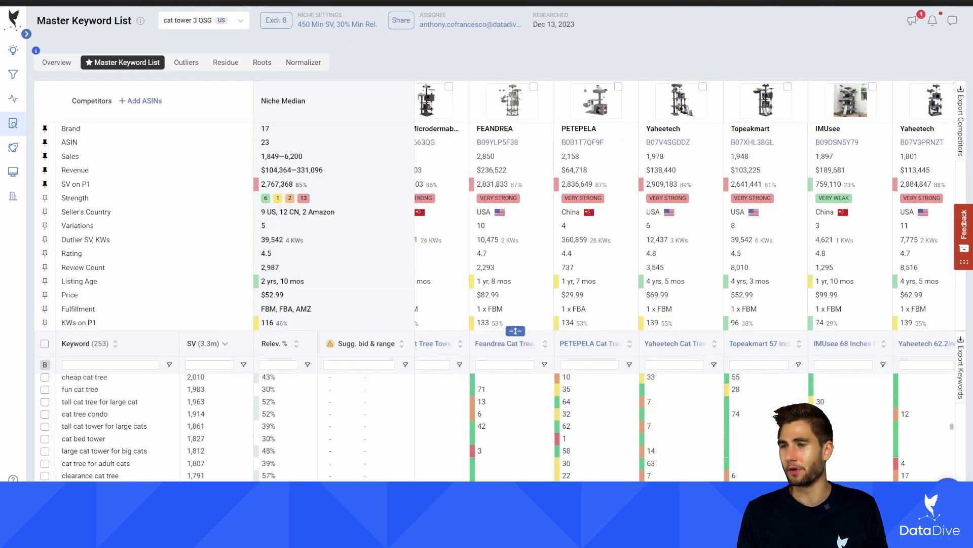
pyautogui.moveTo(304, 198)
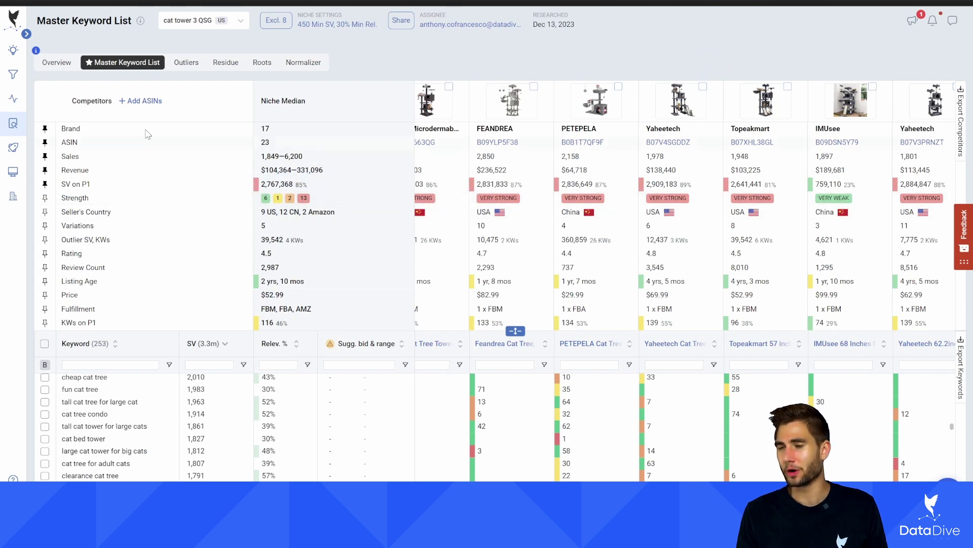
pyautogui.click(57, 63)
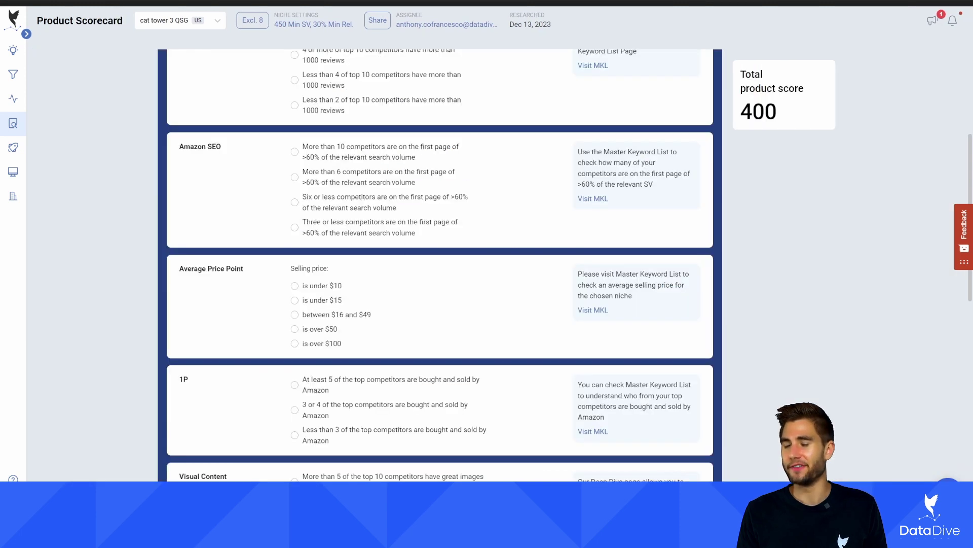
pyautogui.click(315, 152)
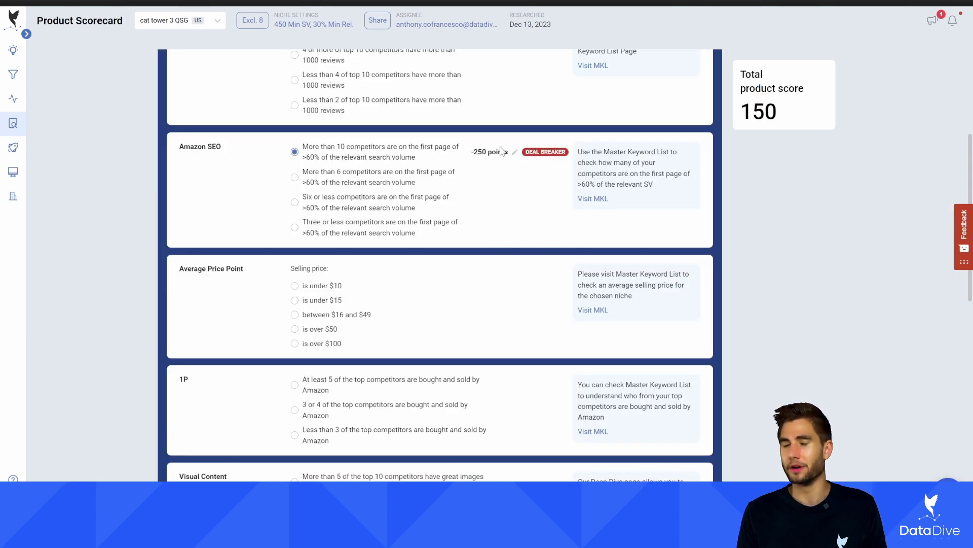
pyautogui.moveTo(474, 152); pyautogui.dragTo(503, 150)
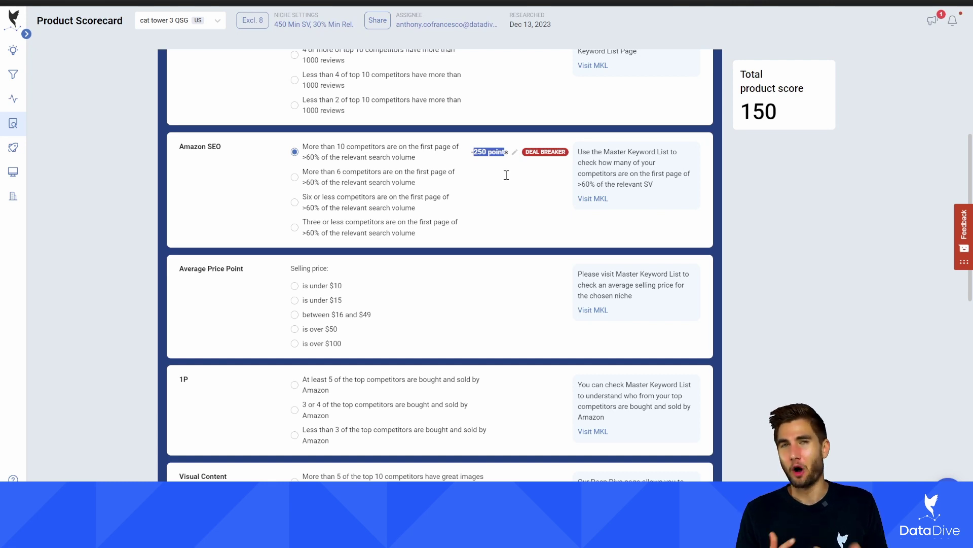
# Step: Answer Average Price Point with "is over $50" from the Master Keyword List, and 1P with "Less than 3 of the top competitors"
pyautogui.scroll(-2, 451, 182)
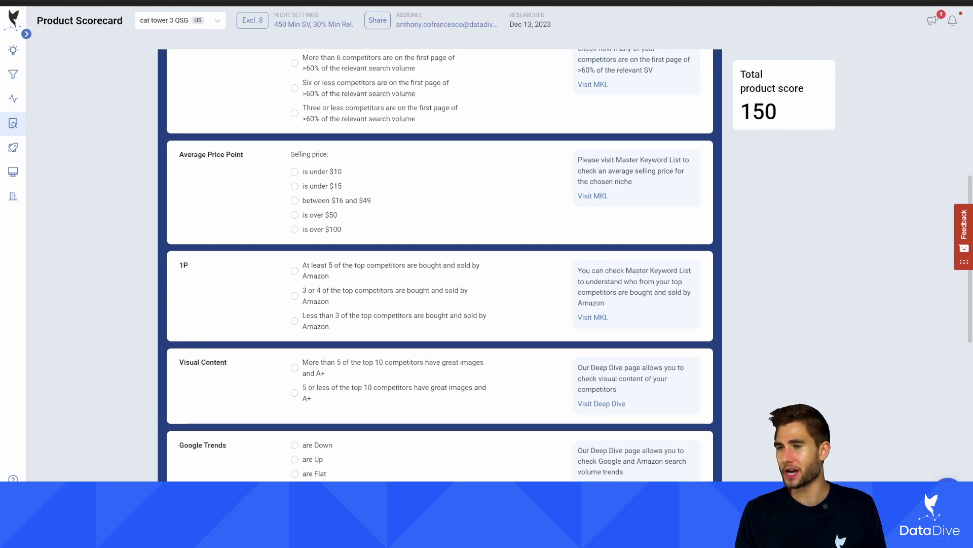
pyautogui.click(593, 195)
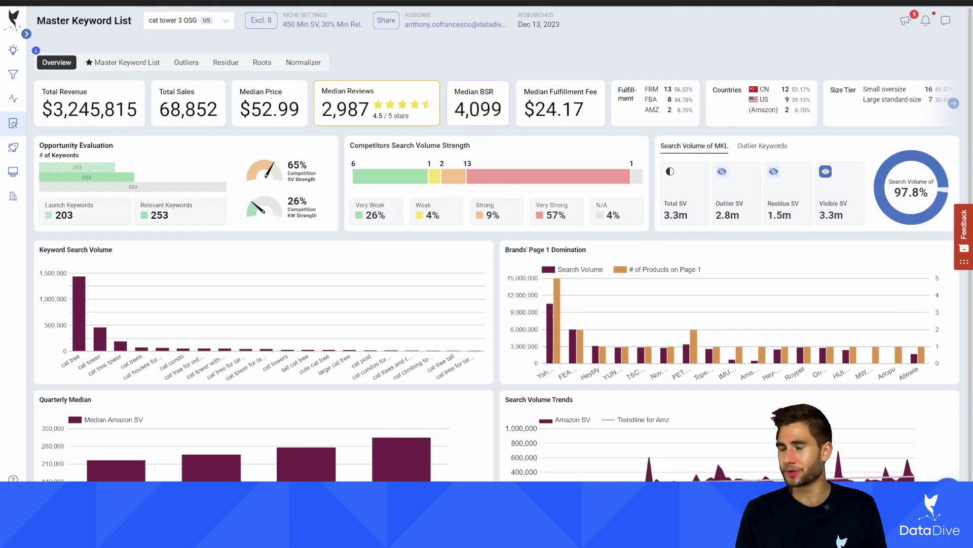
pyautogui.click(133, 65)
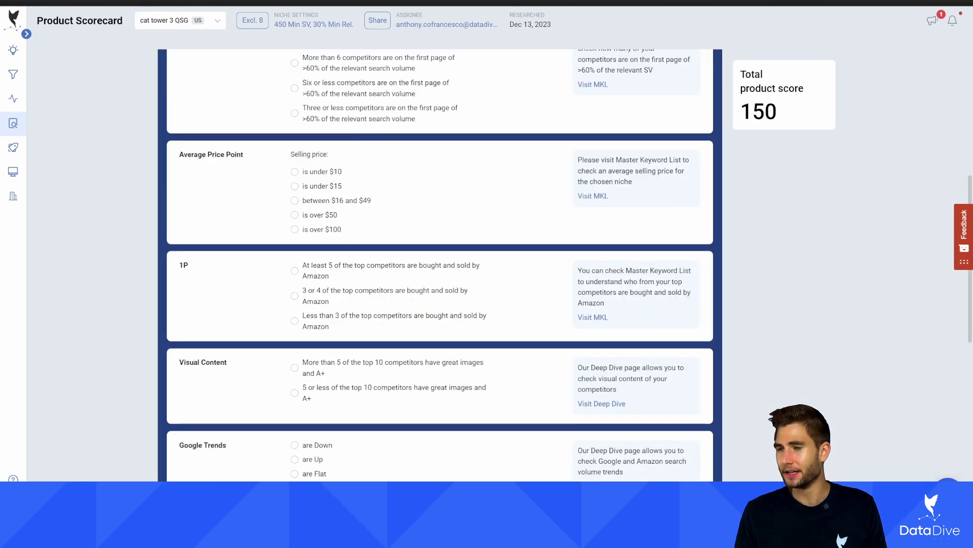
pyautogui.click(327, 217)
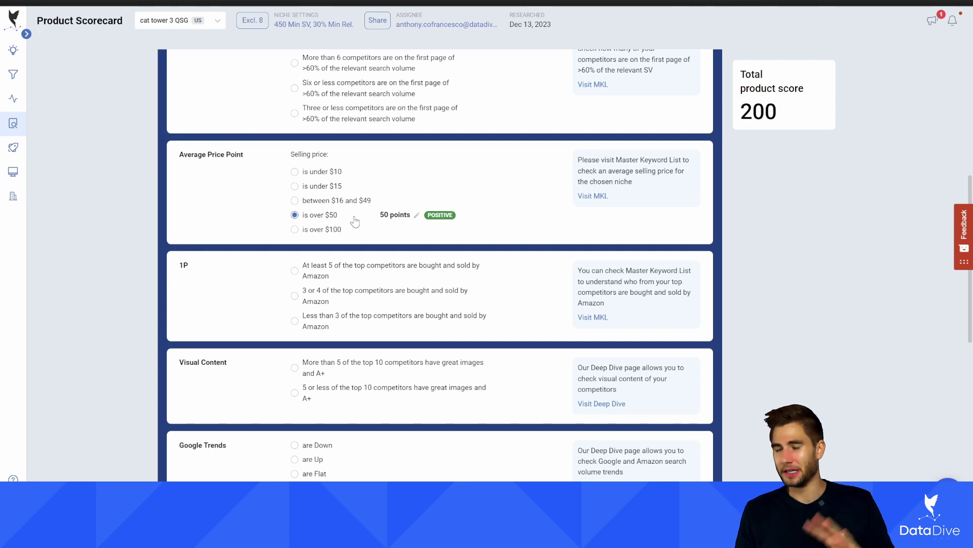
pyautogui.scroll(-2, 396, 205)
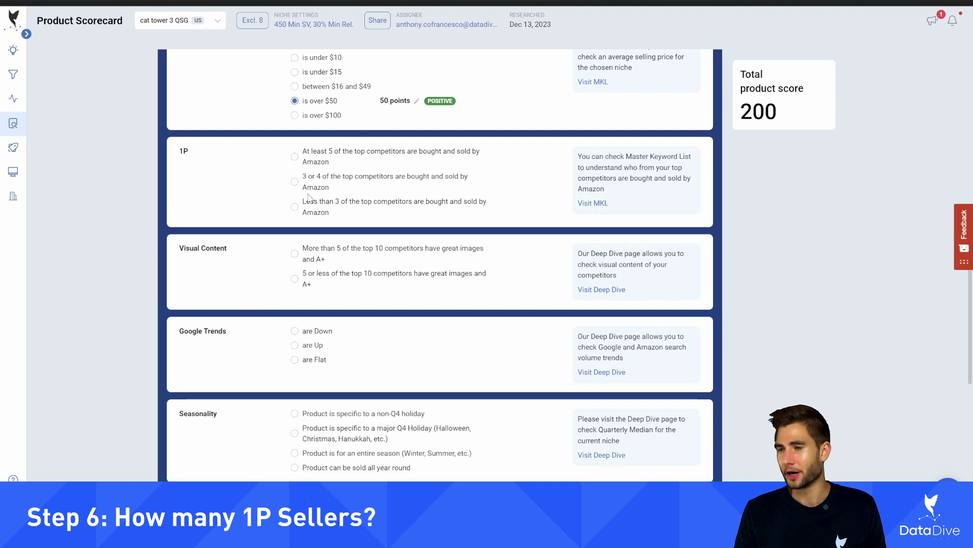
pyautogui.click(322, 208)
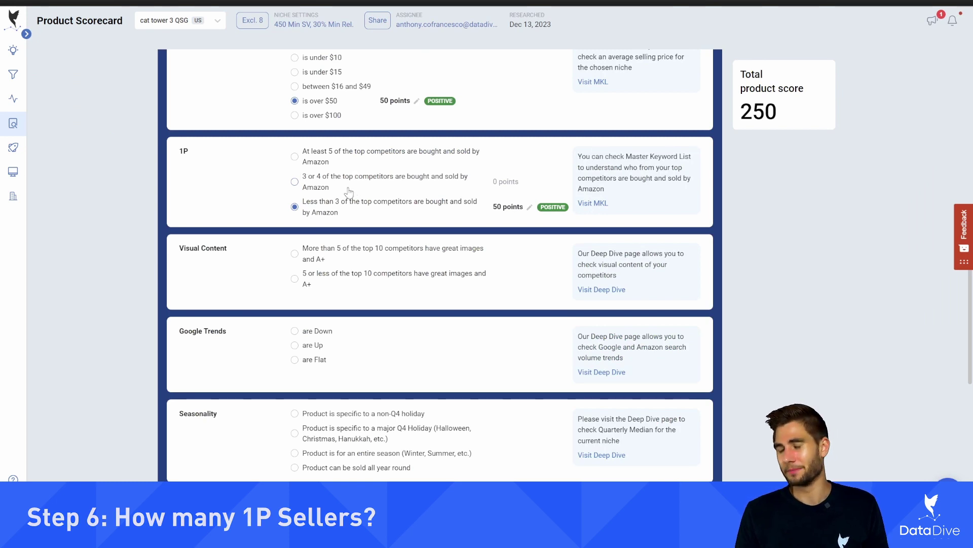
# Step: Open the Visual Content question's Deep Dive page in a separate tab and collapse all competitor listings into image rows
pyautogui.scroll(-1, 305, 189)
pyautogui.scroll(-2, 306, 189)
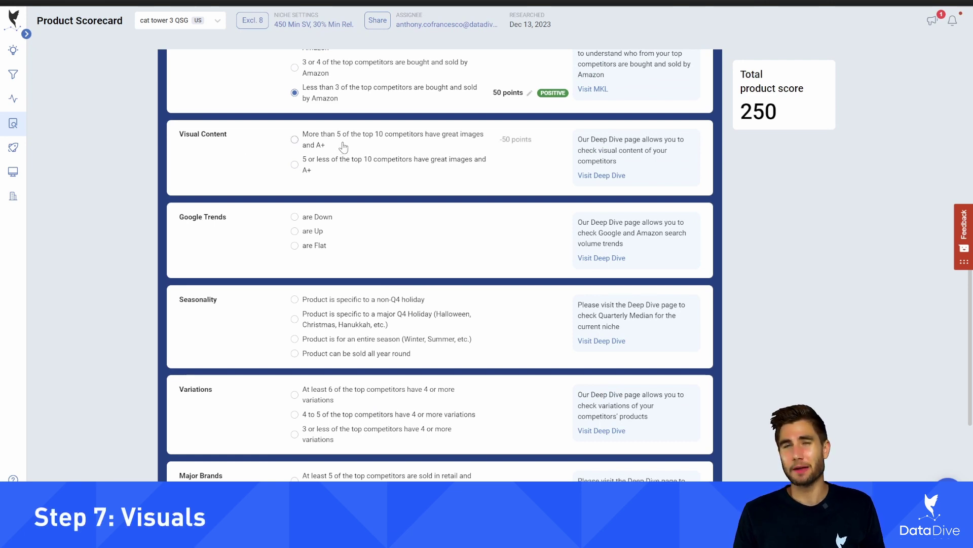
pyautogui.rightClick(595, 175)
pyautogui.click(652, 189)
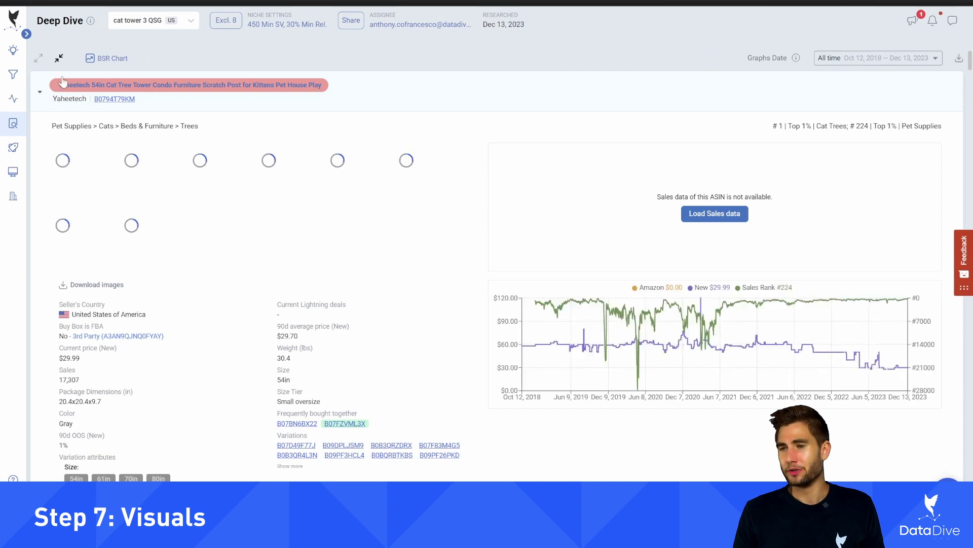
pyautogui.click(60, 59)
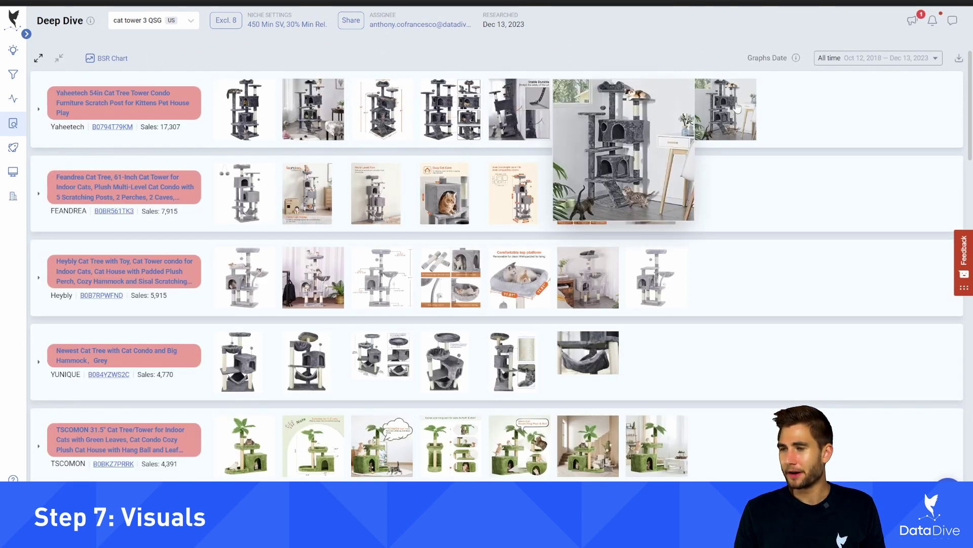
# Step: Review the competitors' listing images and answer Visual Content with "More than 5 of the top 10 competitors have great images and A+"
pyautogui.scroll(-3, 321, 145)
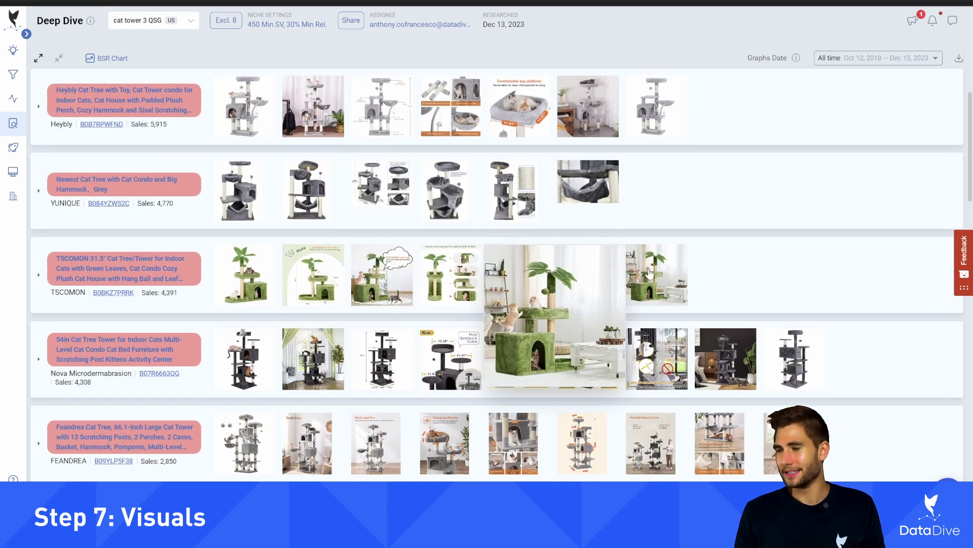
pyautogui.scroll(-10, 654, 278)
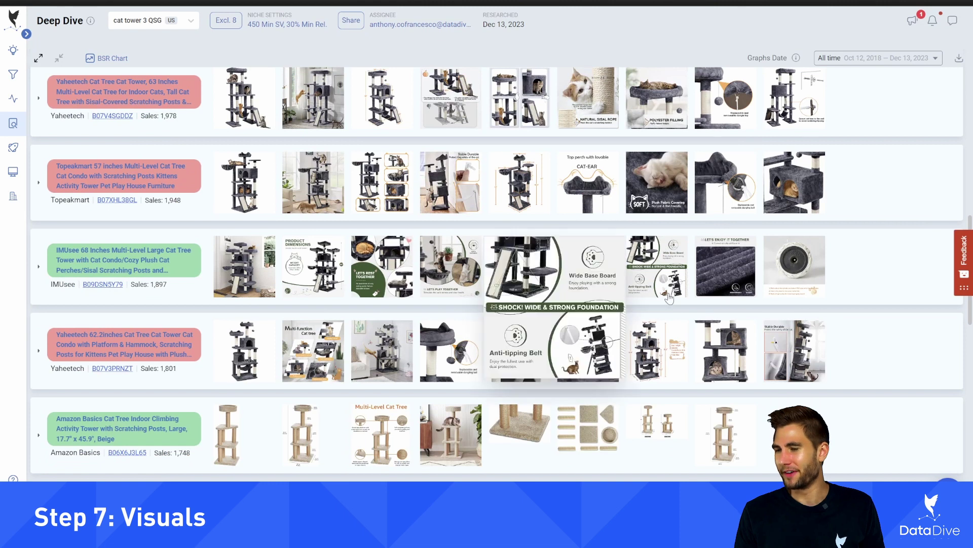
pyautogui.scroll(-3, 299, 276)
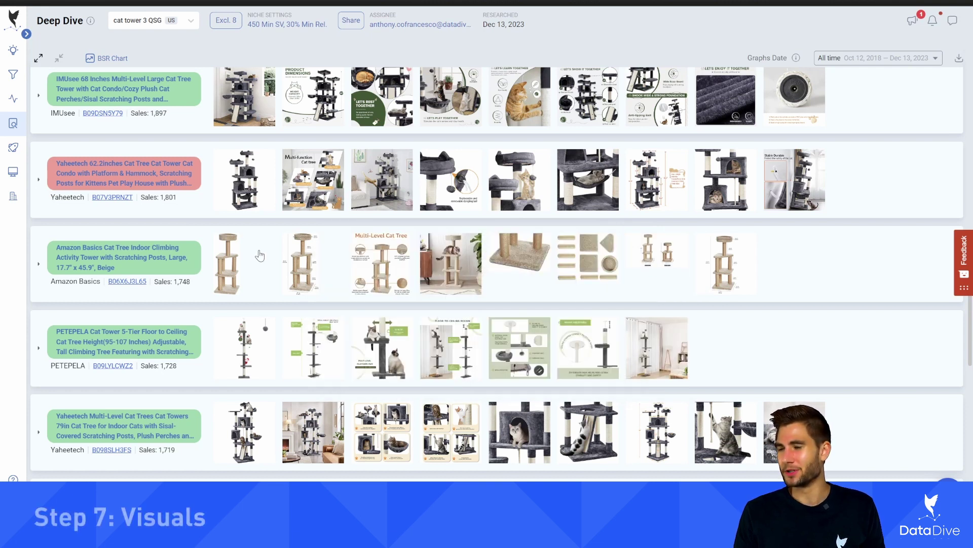
pyautogui.scroll(-2, 311, 275)
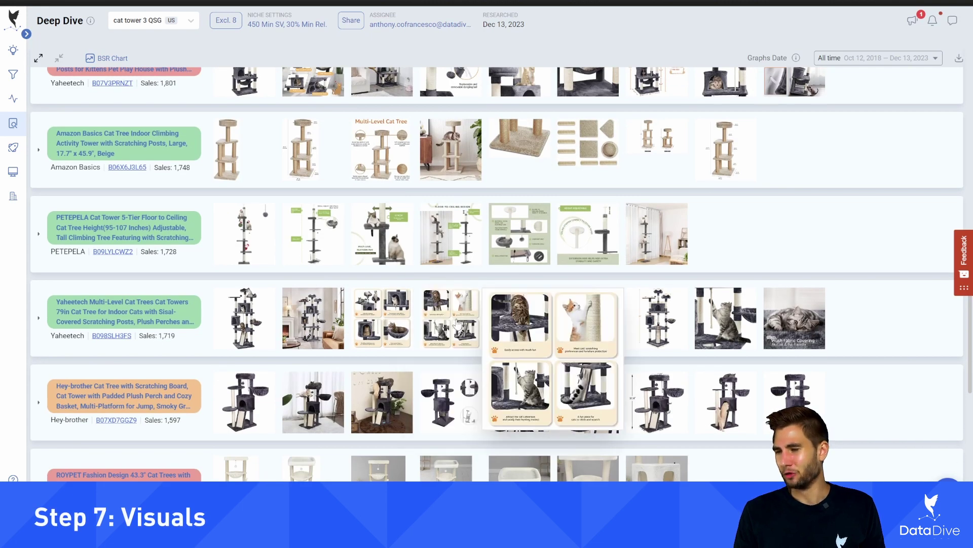
pyautogui.scroll(-2, 659, 334)
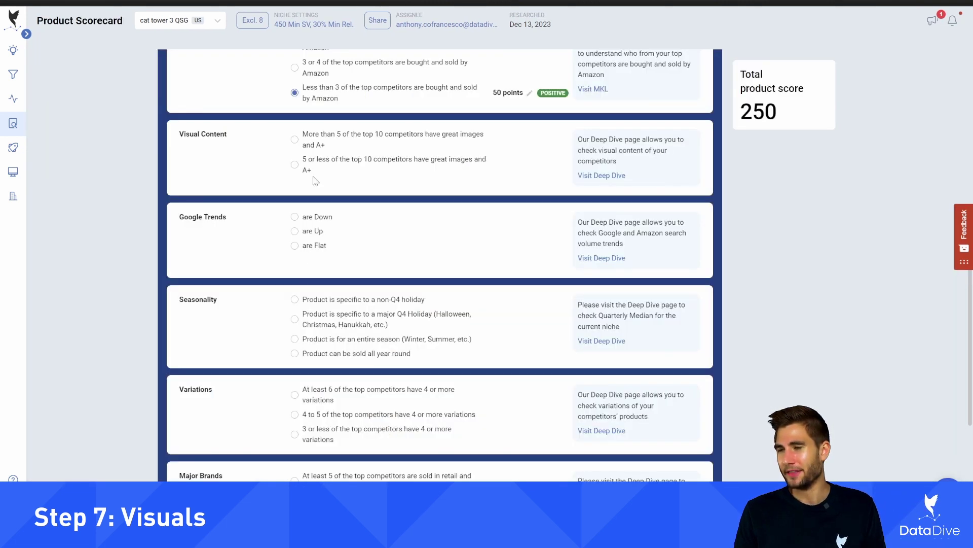
pyautogui.click(307, 147)
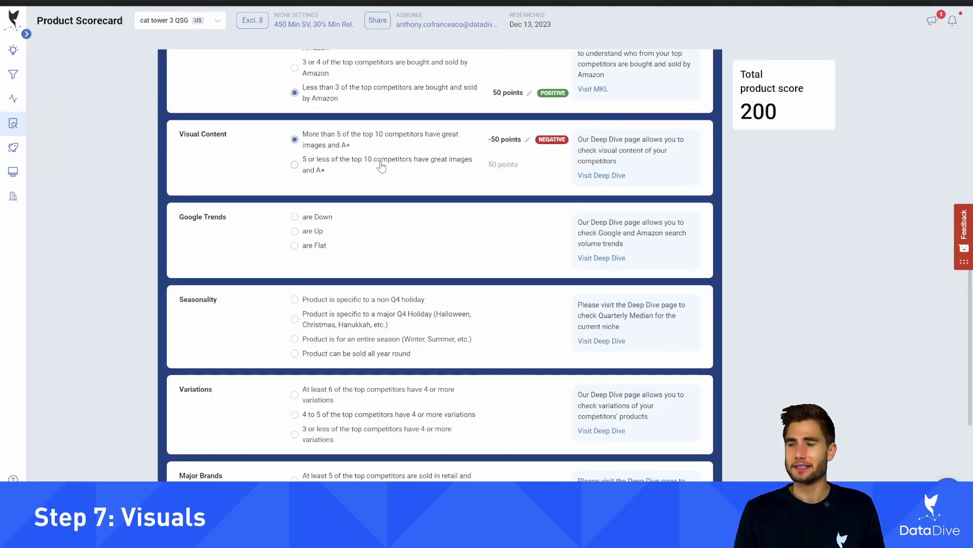
# Step: Answer Google Trends with "are Flat" and Seasonality with "Product can be sold all year round"
pyautogui.scroll(-1, 416, 188)
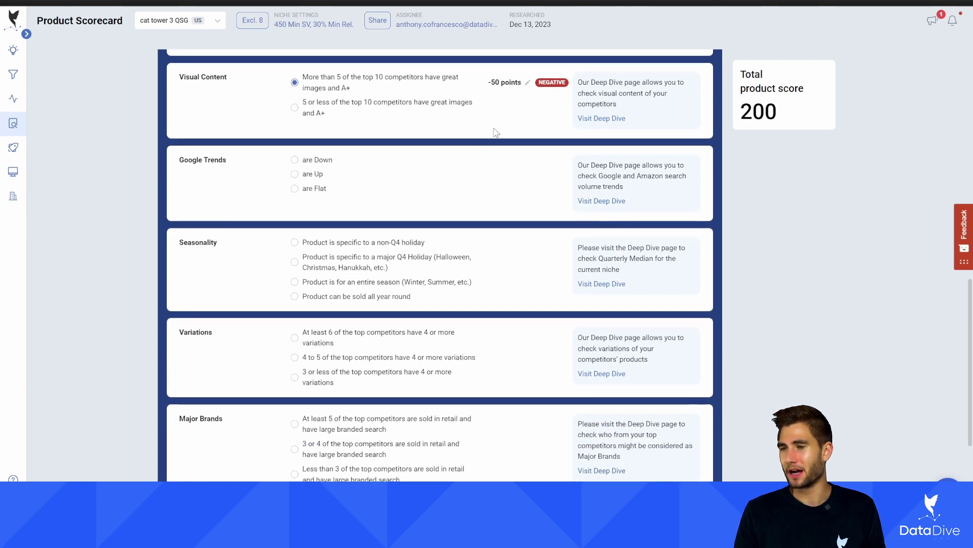
pyautogui.click(310, 190)
pyautogui.scroll(-2, 426, 215)
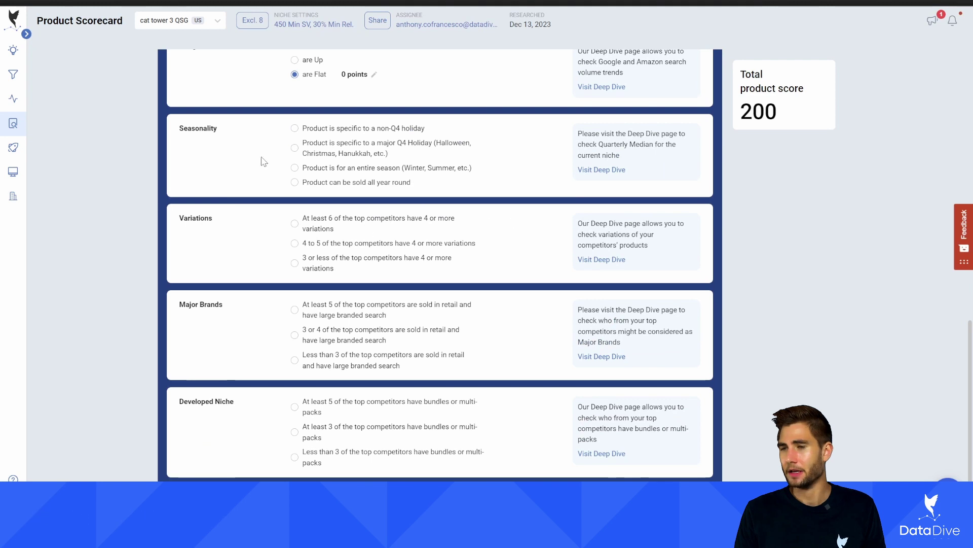
pyautogui.click(304, 183)
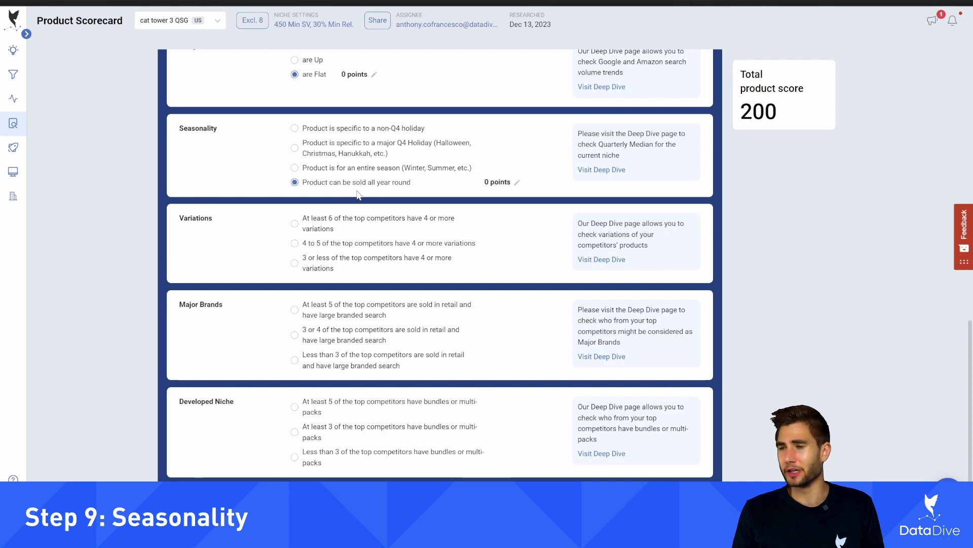
# Step: Check the variation counts in the Master Keyword List and answer Variations with "At least 6 of the top competitors have 4 or more variations"
pyautogui.scroll(-3, 359, 191)
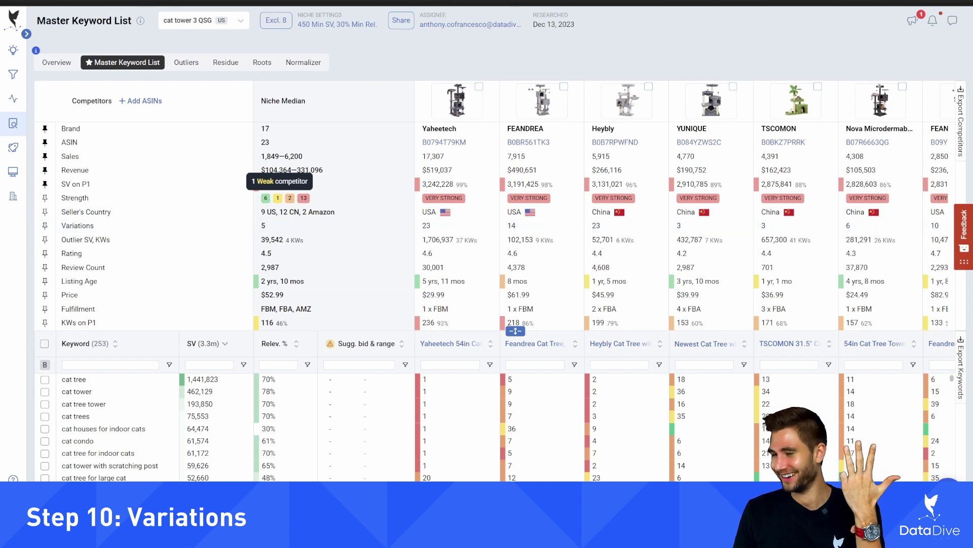
pyautogui.hscroll(6, 635, 235)
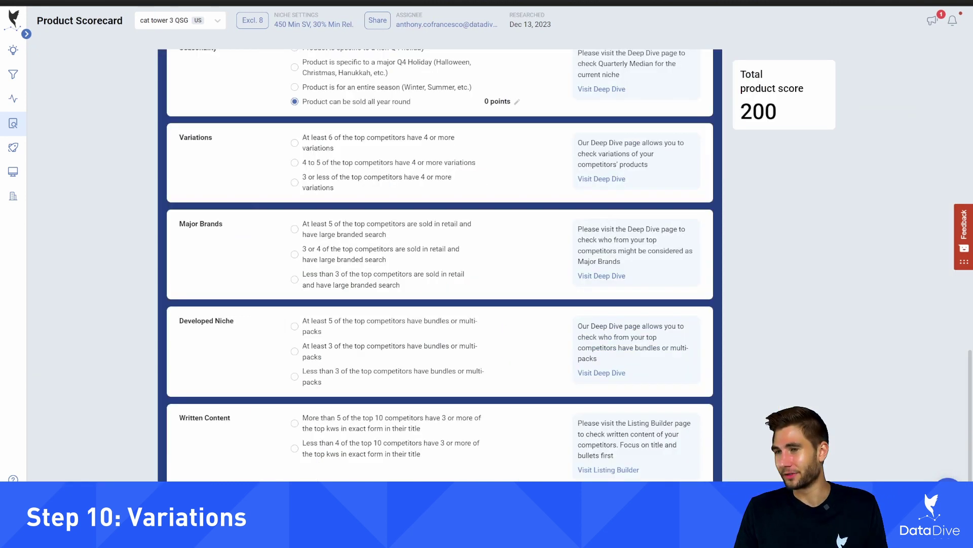
pyautogui.click(310, 147)
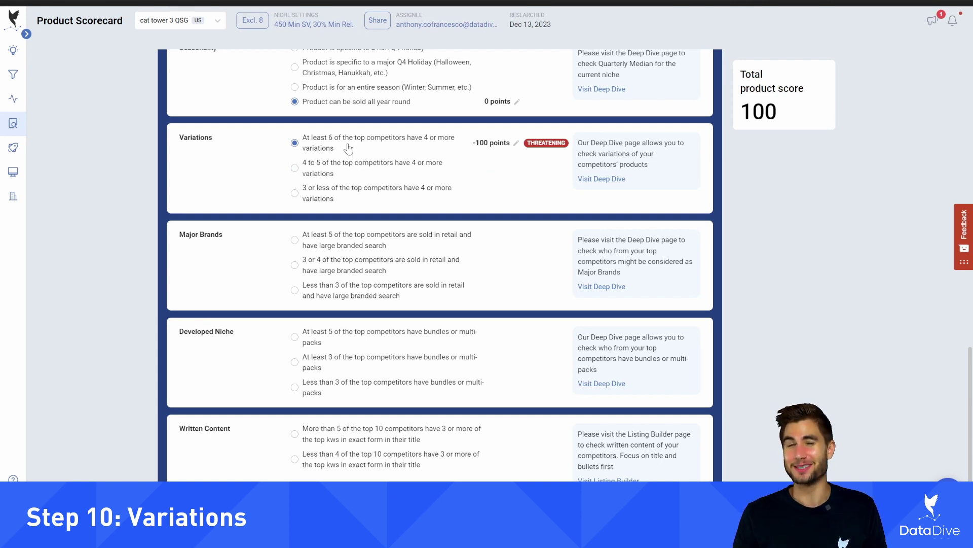
# Step: Answer both Major Brands and Developed Niche with their "Less than 3 of the top competitors" options
pyautogui.scroll(-1, 351, 148)
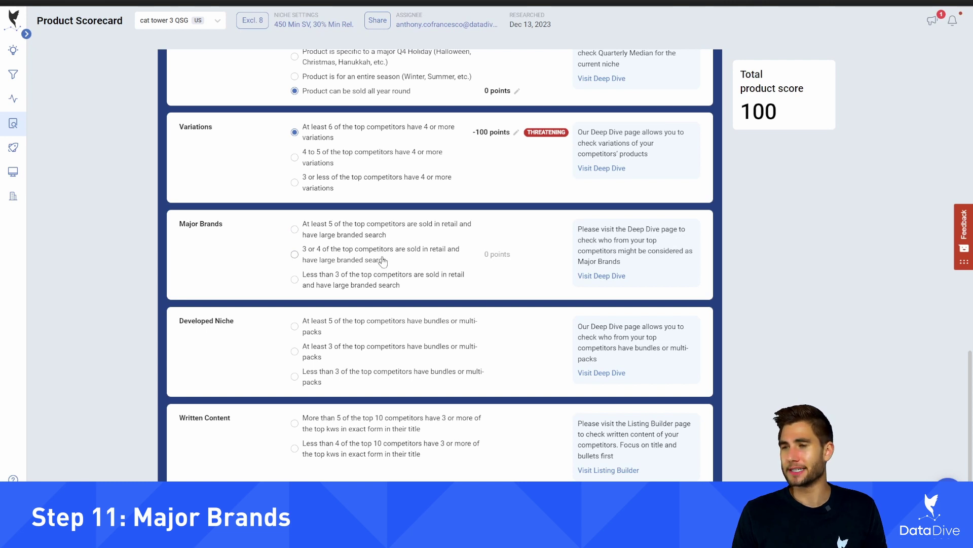
pyautogui.click(342, 280)
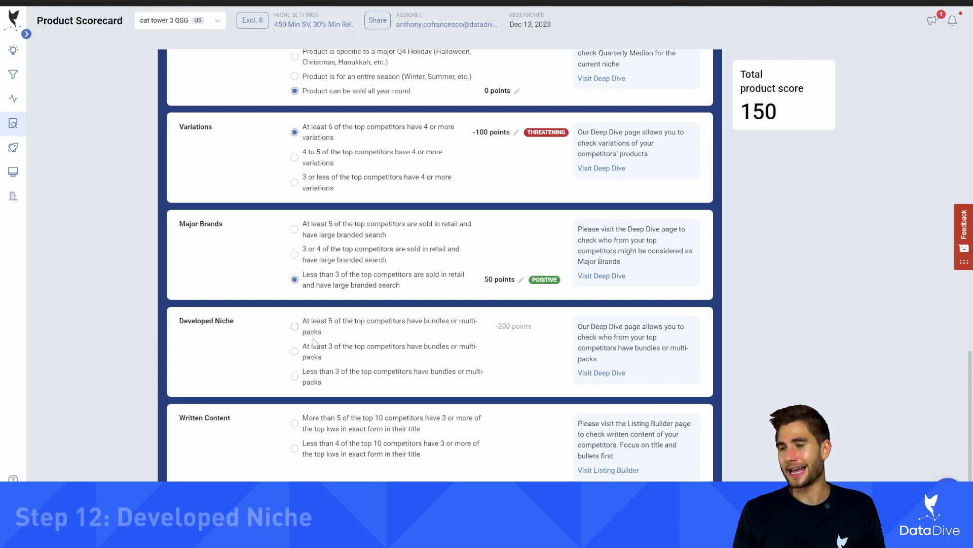
pyautogui.click(384, 379)
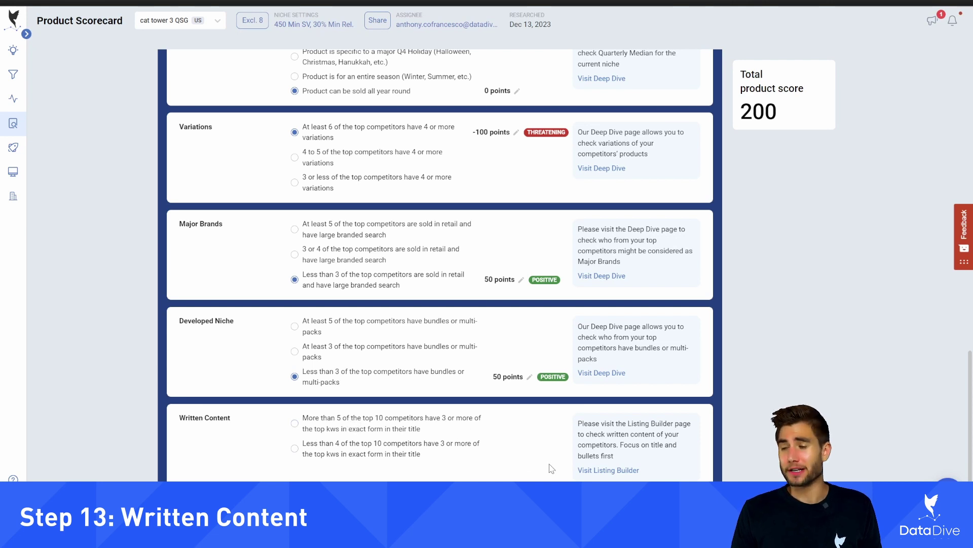
# Step: Compare competitors' titles in the Listing Builder's Battle of the Listings and answer Written Content with the "More than 5 of the top 10 competitors" option
pyautogui.rightClick(620, 474)
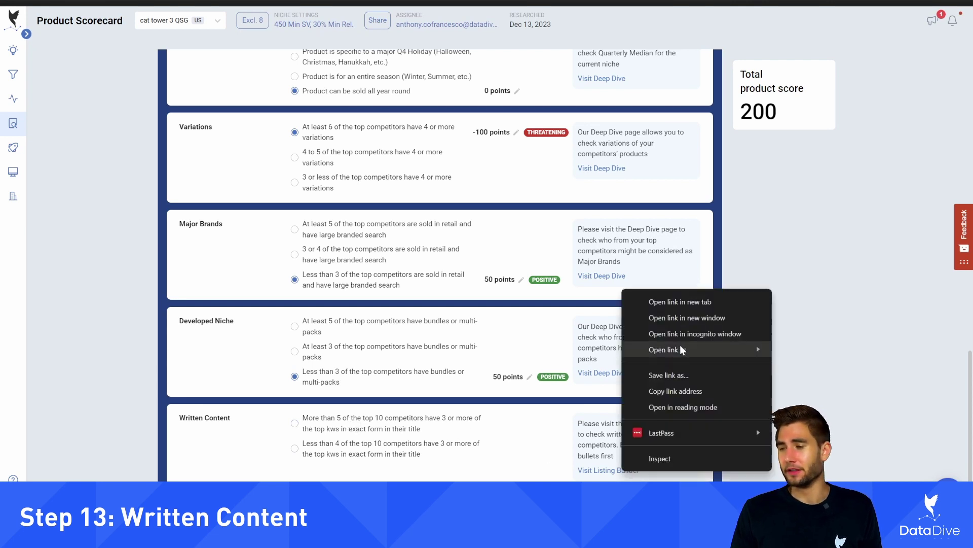
pyautogui.click(681, 302)
pyautogui.hotkey('ctrl', 'Tab')
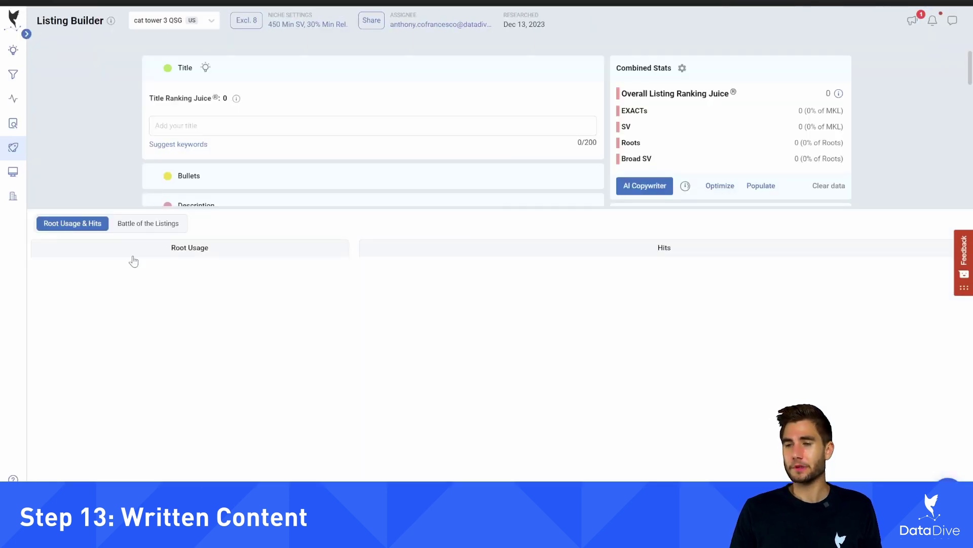
pyautogui.click(143, 223)
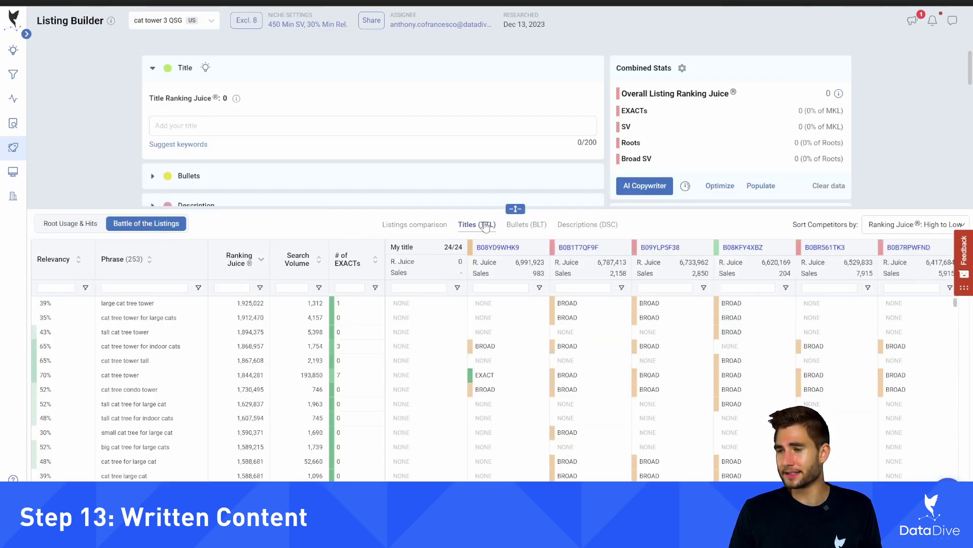
pyautogui.click(298, 263)
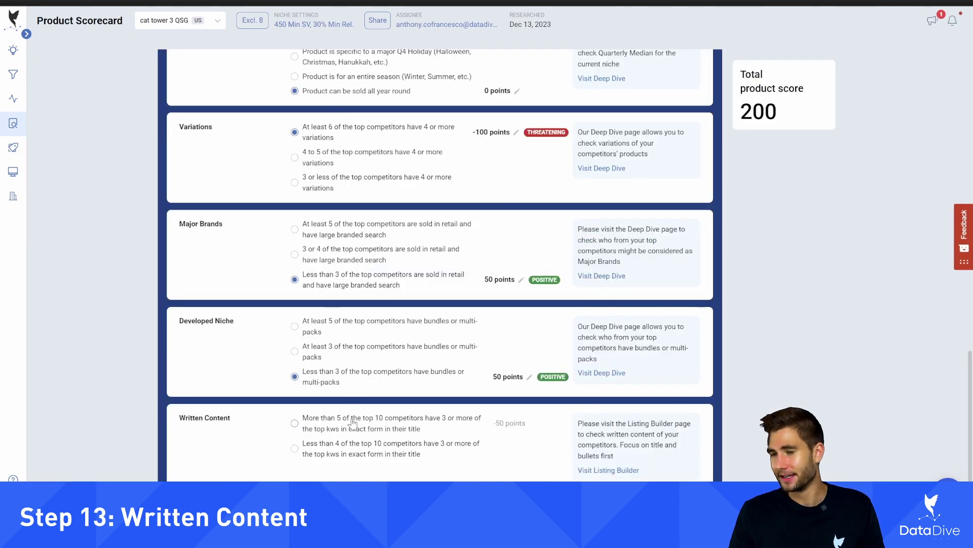
pyautogui.click(351, 421)
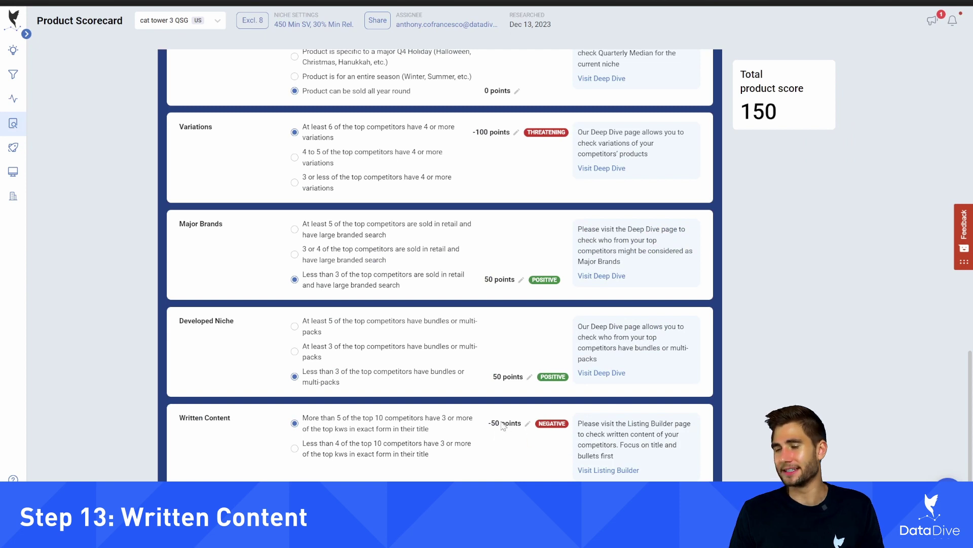
# Step: Collapse the Competitiveness section to return to the scorecard's section overview
pyautogui.scroll(14, 526, 412)
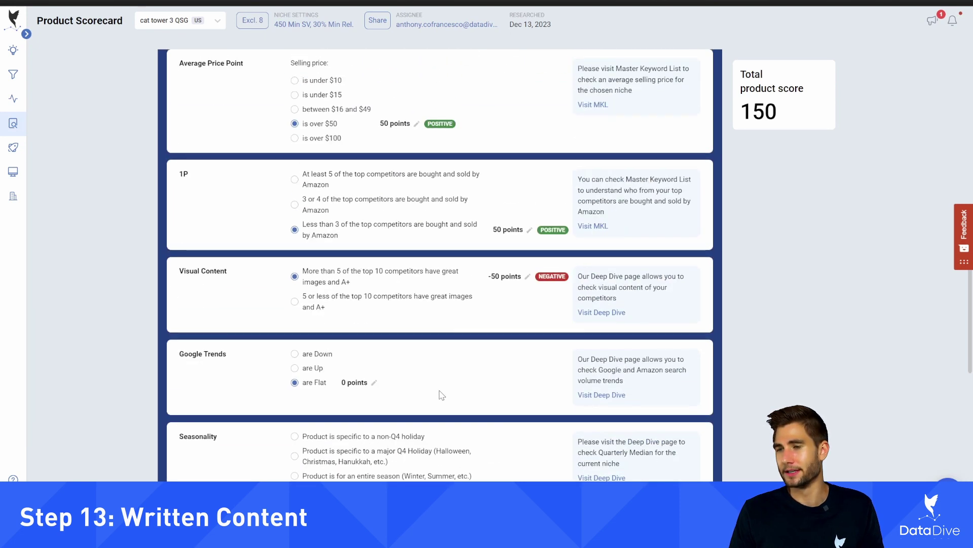
pyautogui.scroll(5, 423, 391)
pyautogui.click(366, 230)
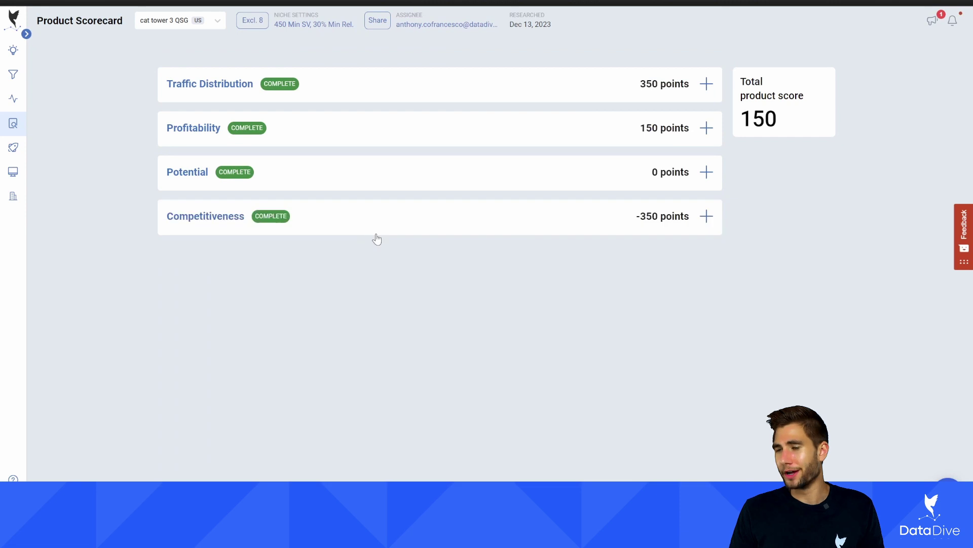
# Step: In the Potential section, try "My design is original" and the 11% to 24% and 25% to 40% vote options for Design Test Results
pyautogui.click(306, 176)
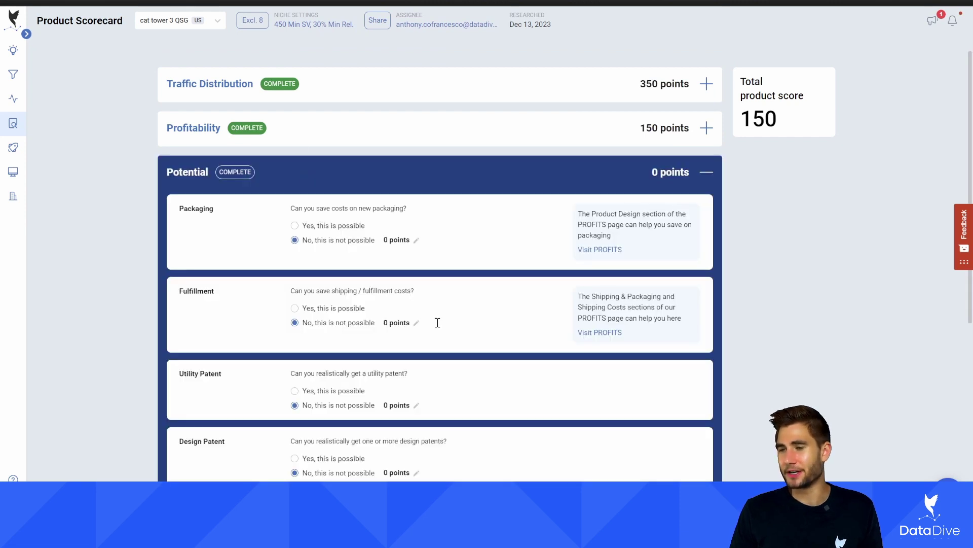
pyautogui.scroll(-6, 424, 315)
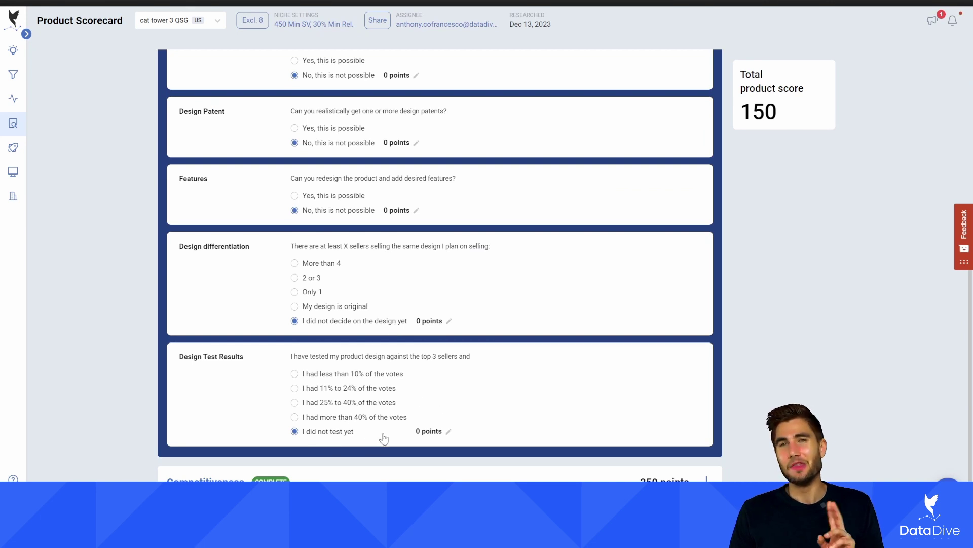
pyautogui.click(319, 311)
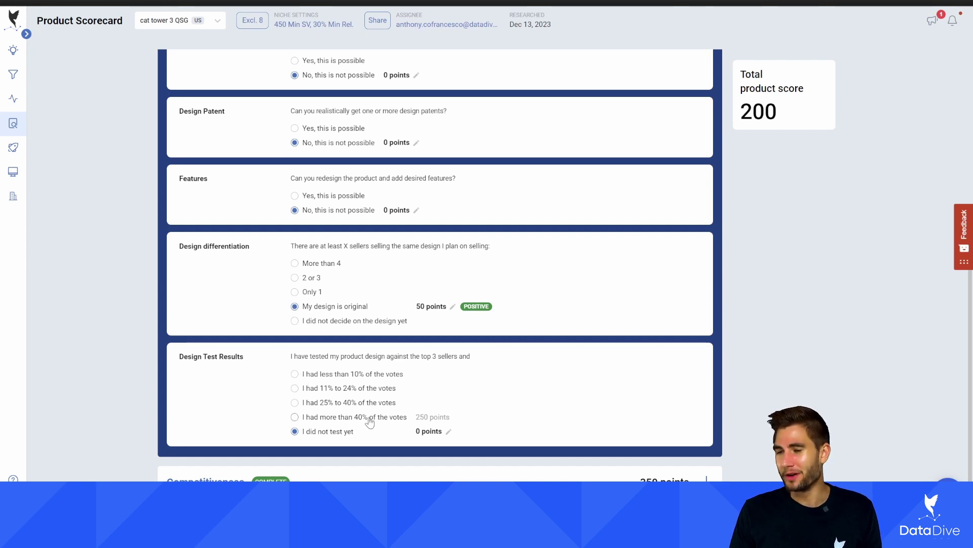
pyautogui.click(339, 390)
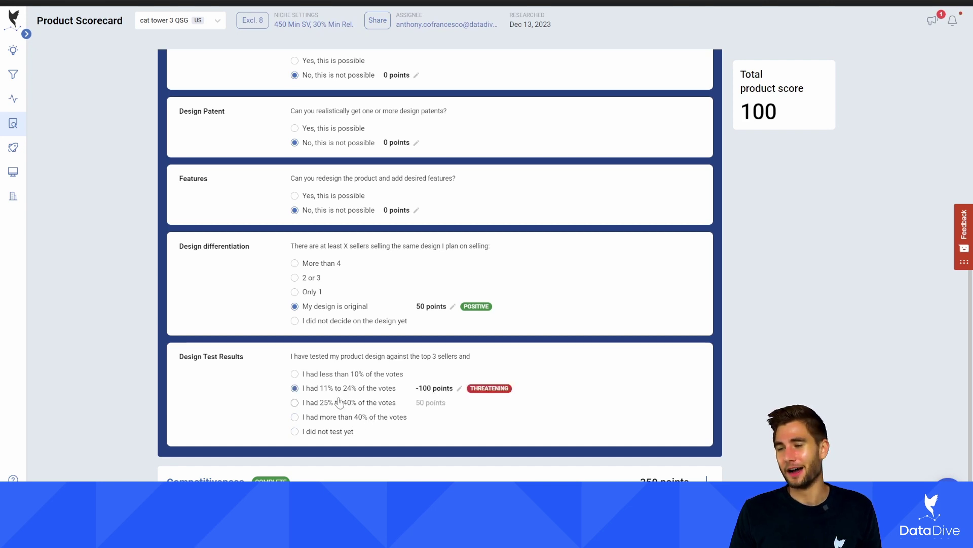
pyautogui.click(355, 403)
pyautogui.click(364, 396)
pyautogui.click(389, 402)
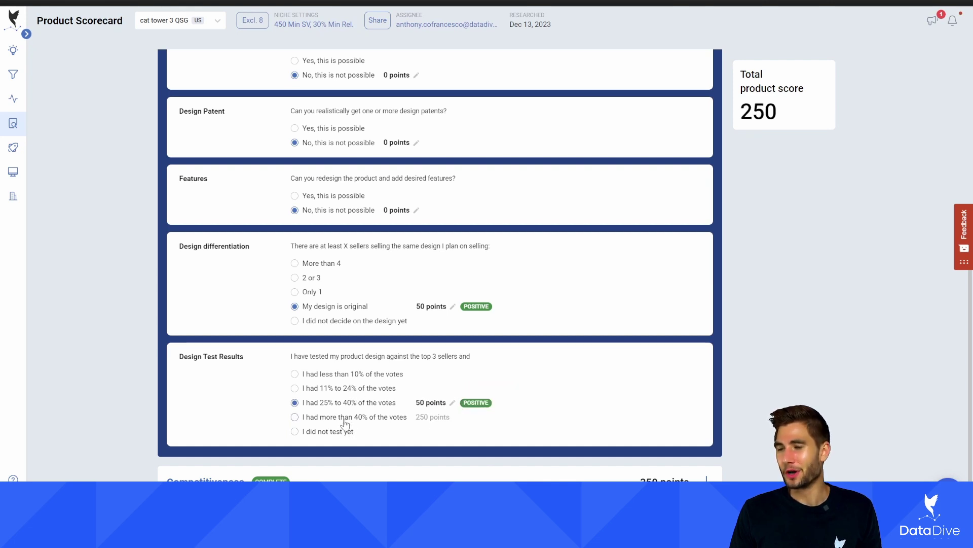
pyautogui.click(350, 390)
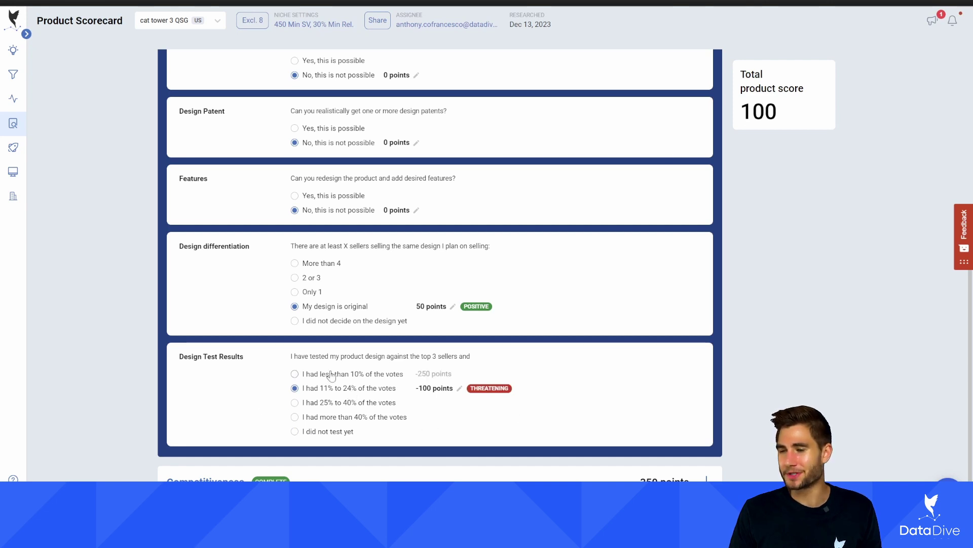
# Step: Restore "I did not test yet" and "I did not decide on the design yet", and collapse the Potential section
pyautogui.click(327, 432)
pyautogui.click(327, 321)
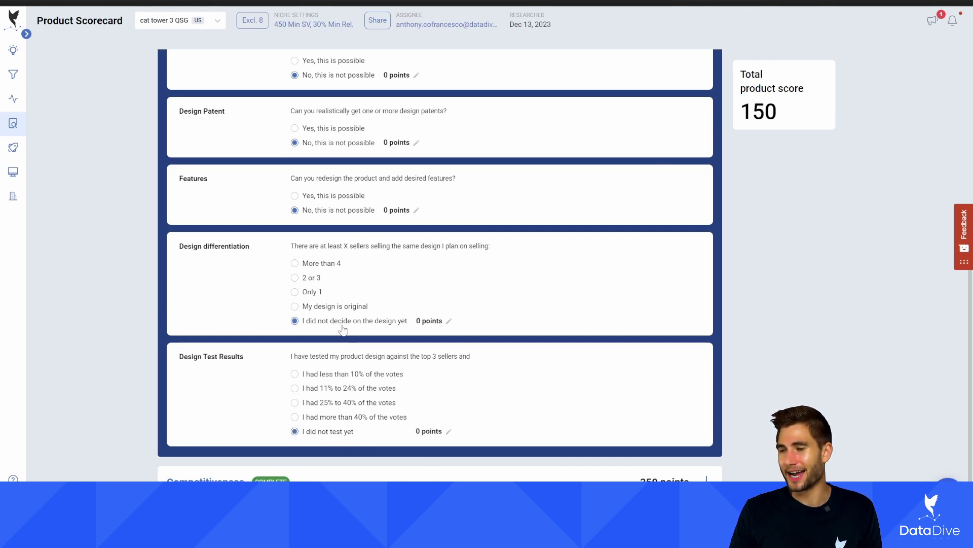
pyautogui.scroll(7, 507, 253)
pyautogui.click(531, 184)
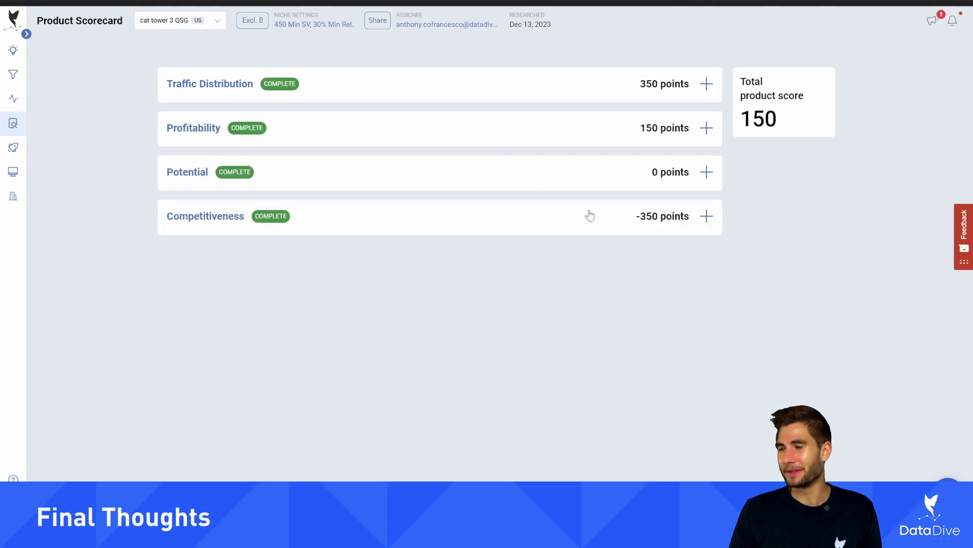